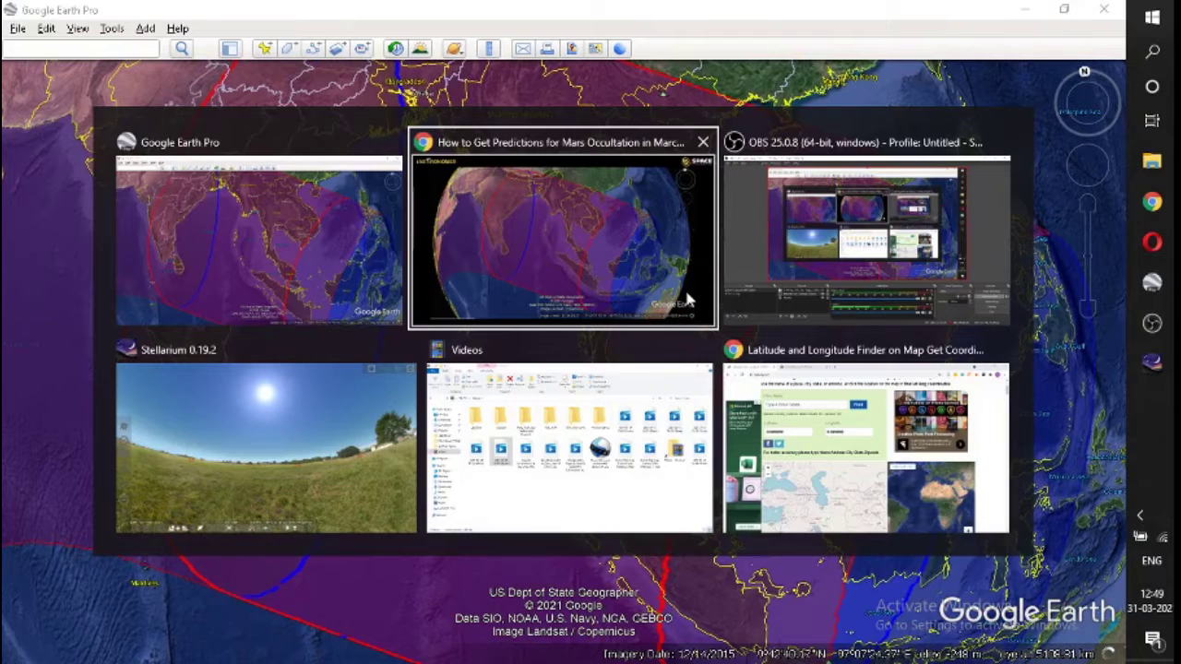
Switch to Stellarium and set the observing location to Colombo, Sri Lanka
left_click(687, 300)
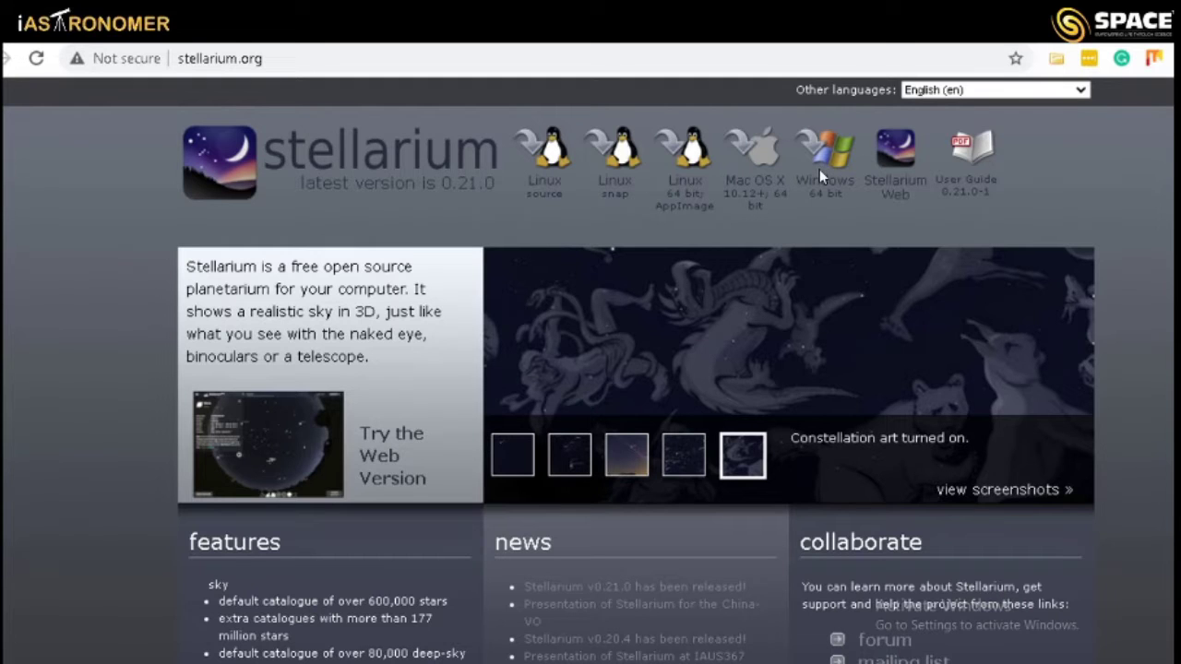
key("super+Tab")
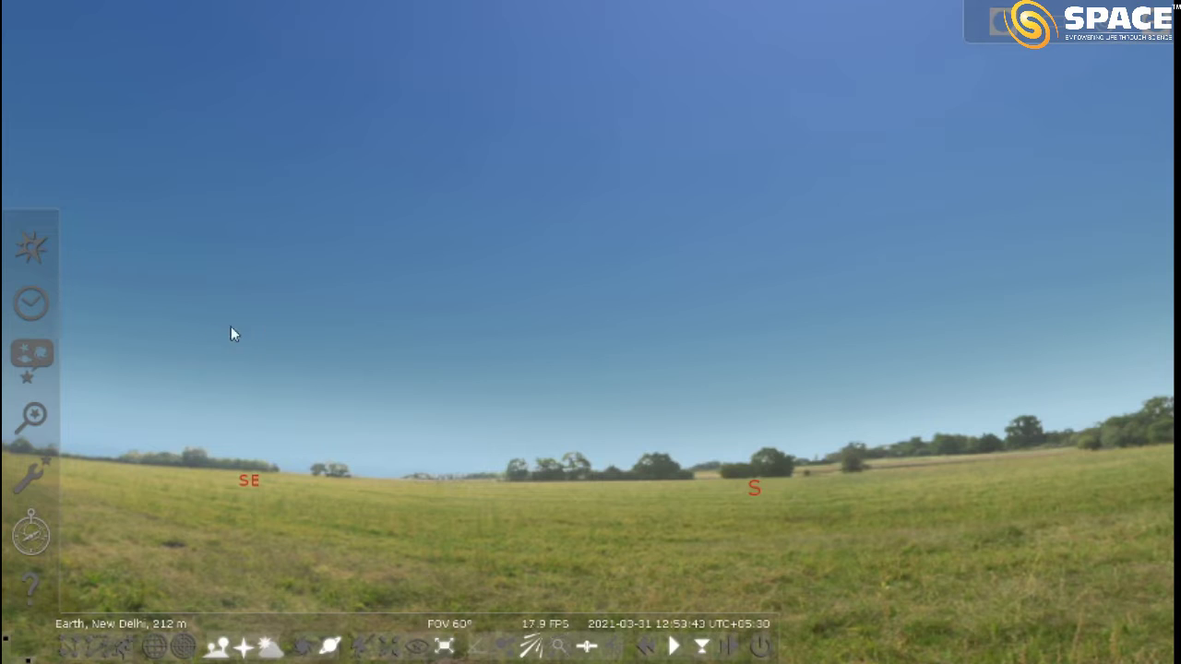
left_click(32, 249)
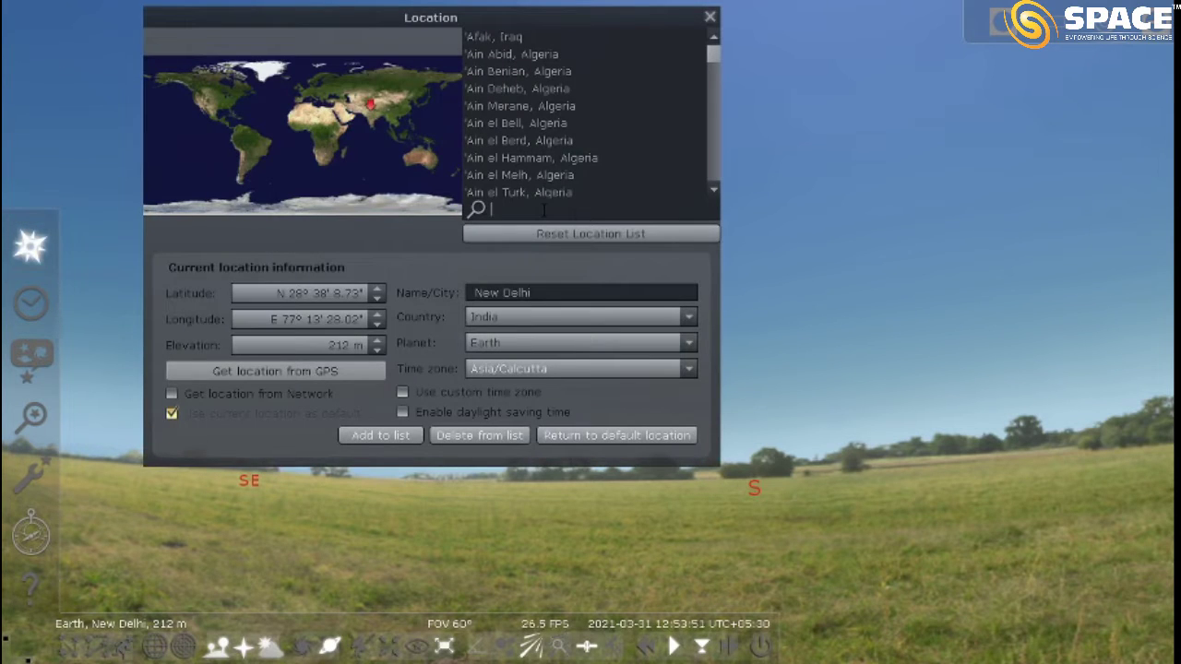
type("Col")
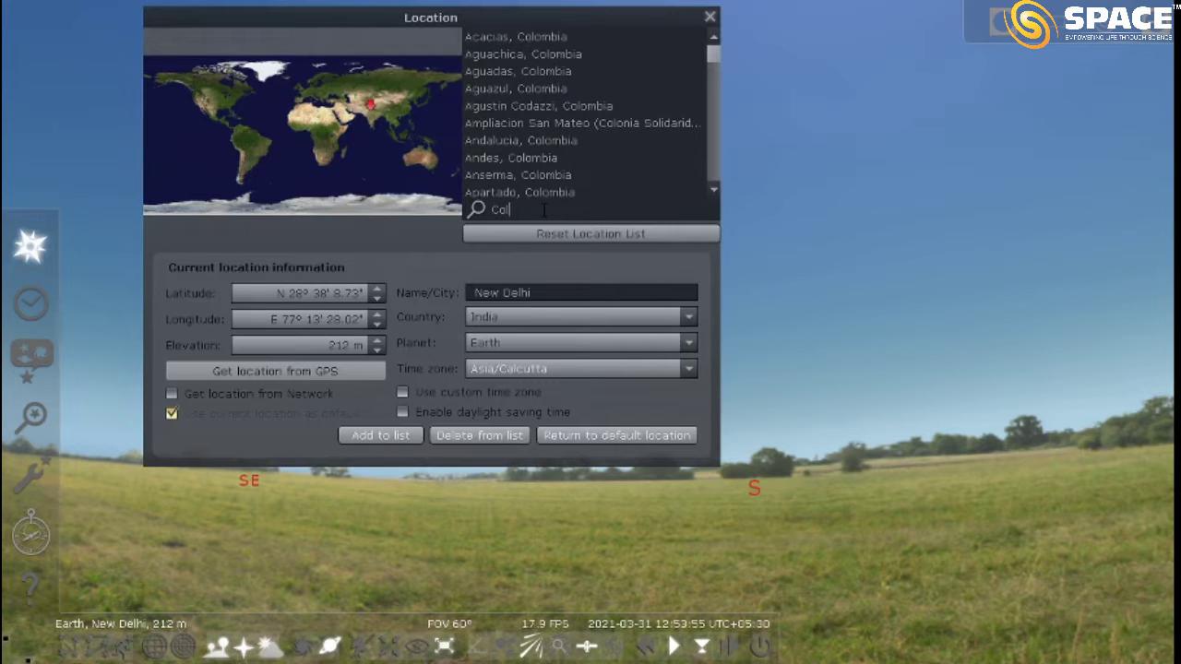
type("ombo")
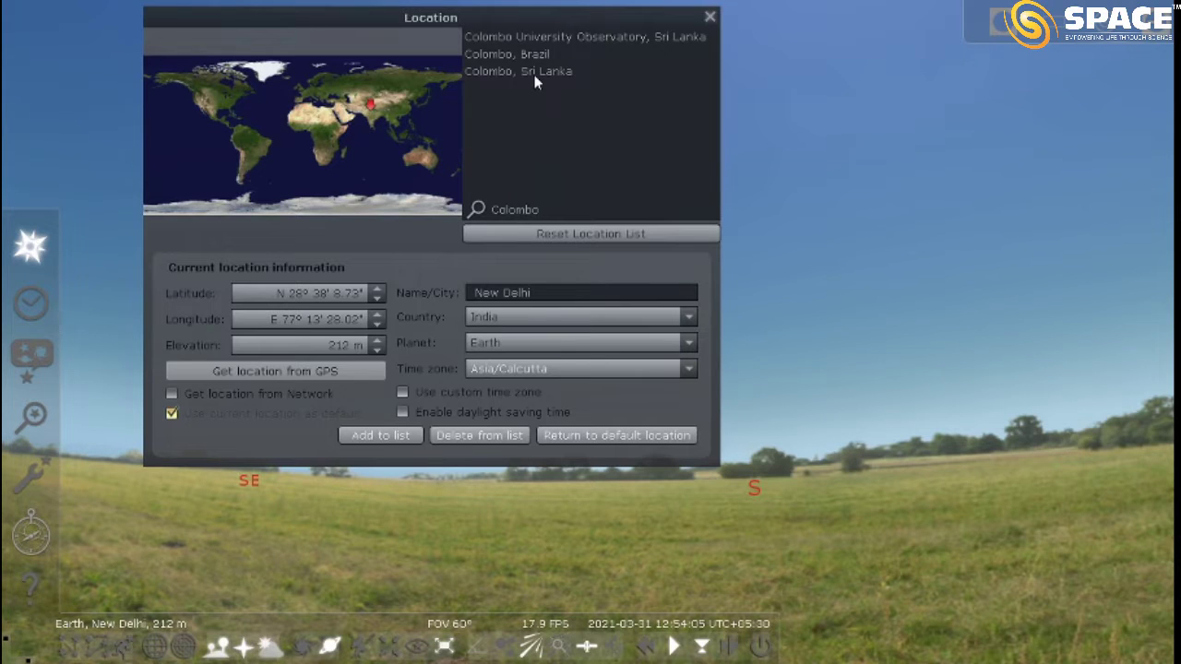
left_click(534, 77)
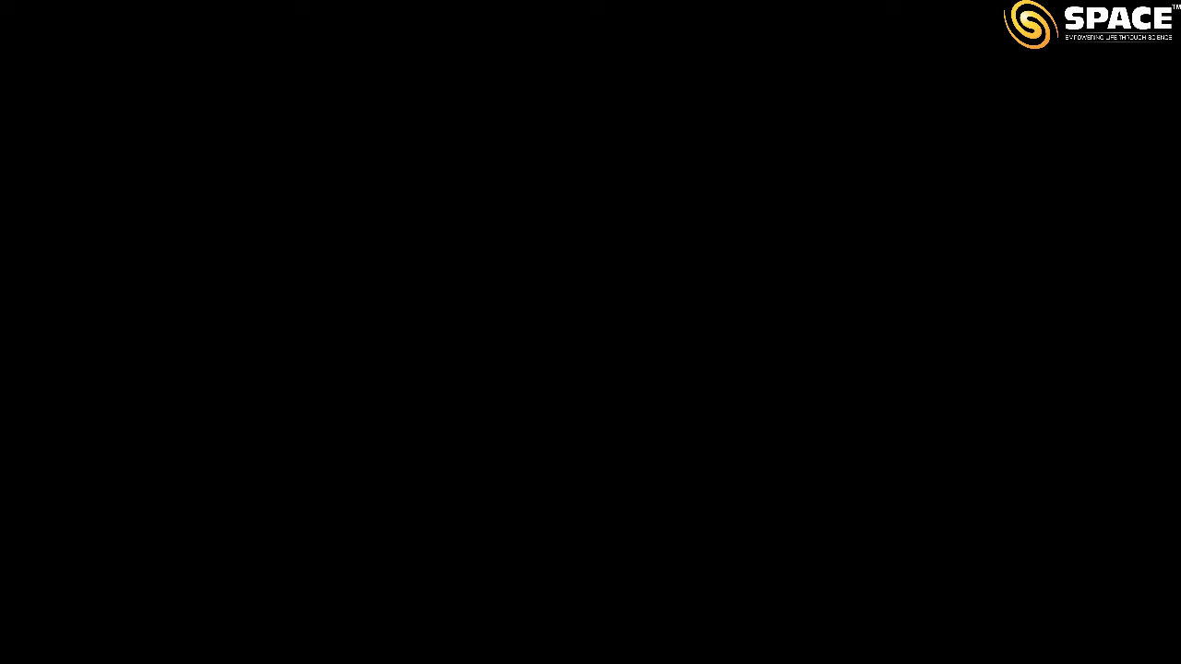
Switch to the latlong.net page in Chrome and clear the place name from the Latitude and Longitude Finder
key("alt+Tab")
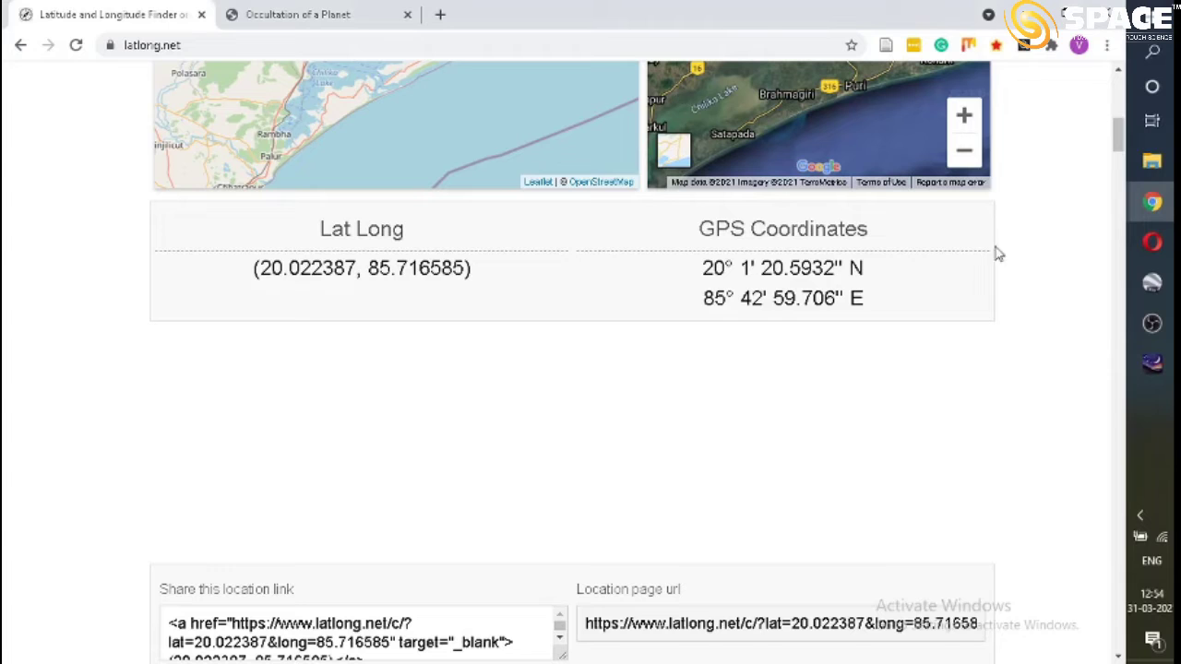
left_click_drag(1117, 134, 1117, 90)
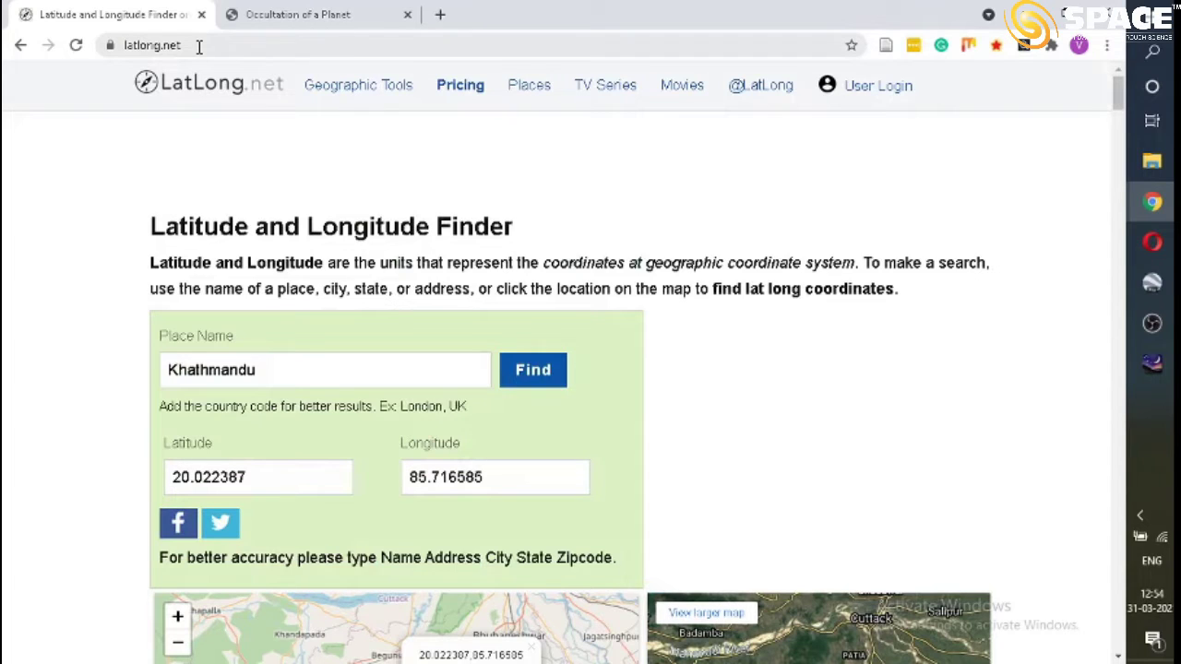
double_click(438, 378)
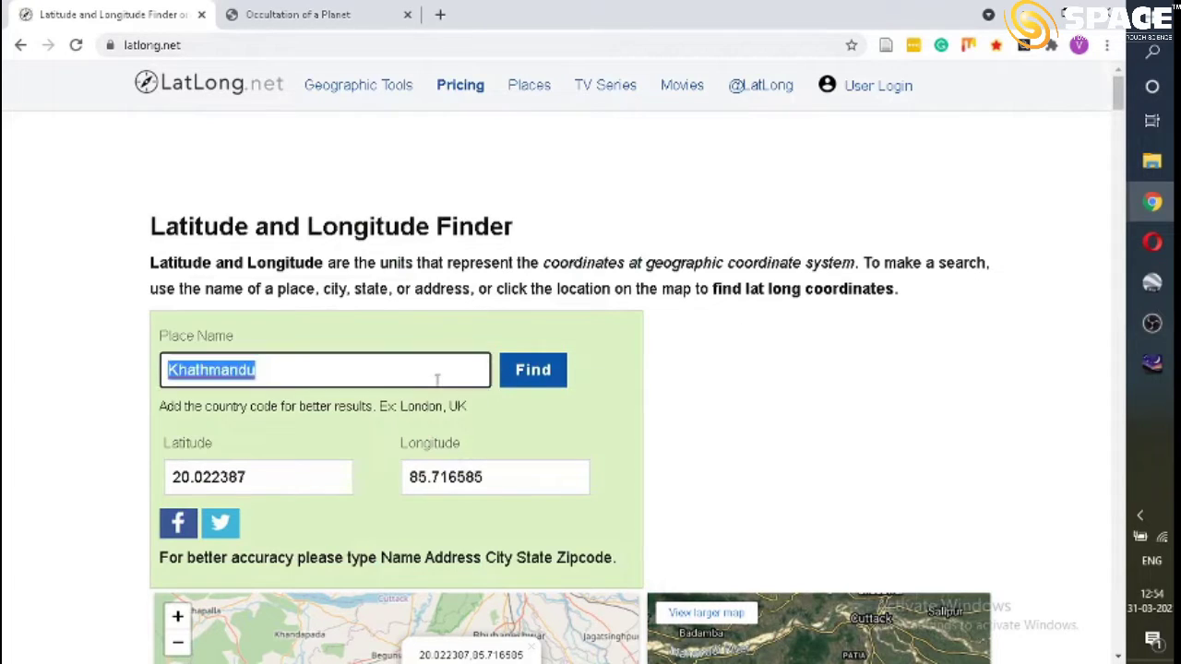
key("BackSpace")
scroll(595, 292, "down", 2)
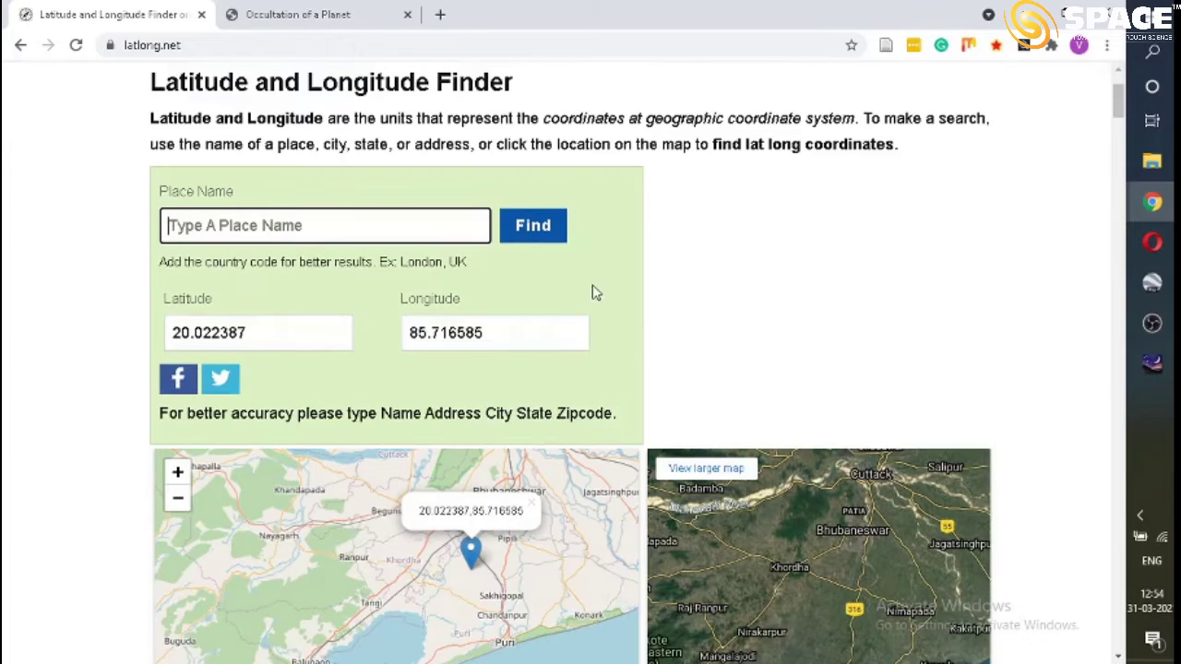
scroll(595, 293, "down", 2)
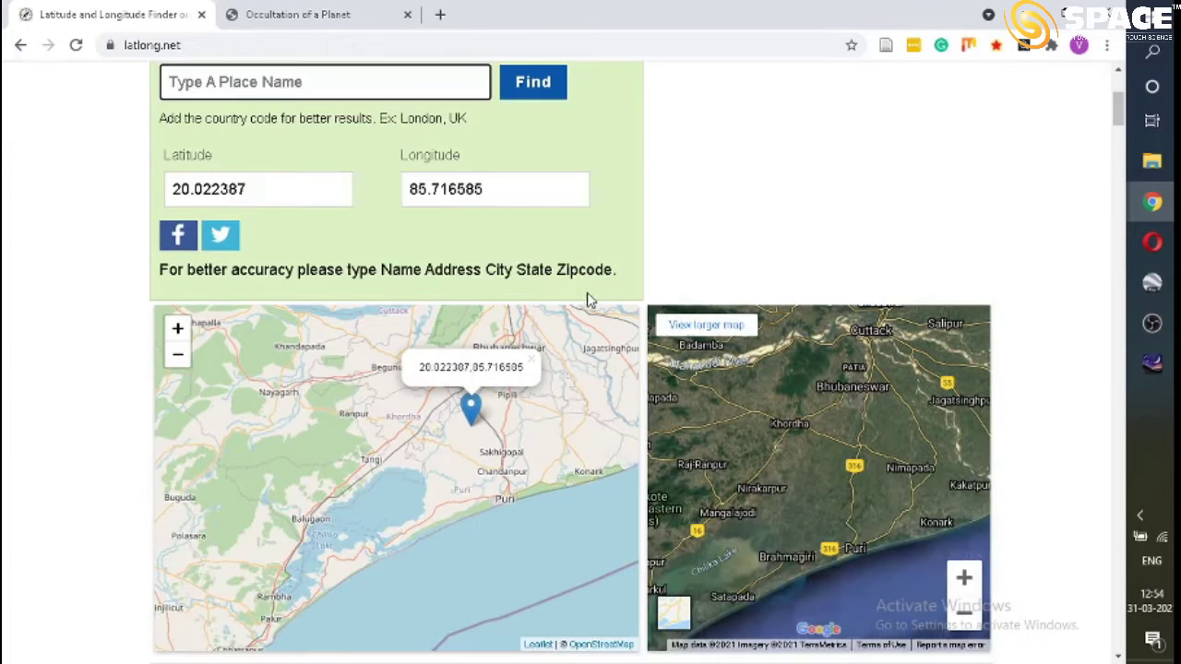
Pick a point in inland Odisha on the zoomed-out map and look up its GPS coordinates
left_click(182, 374)
left_click(180, 365)
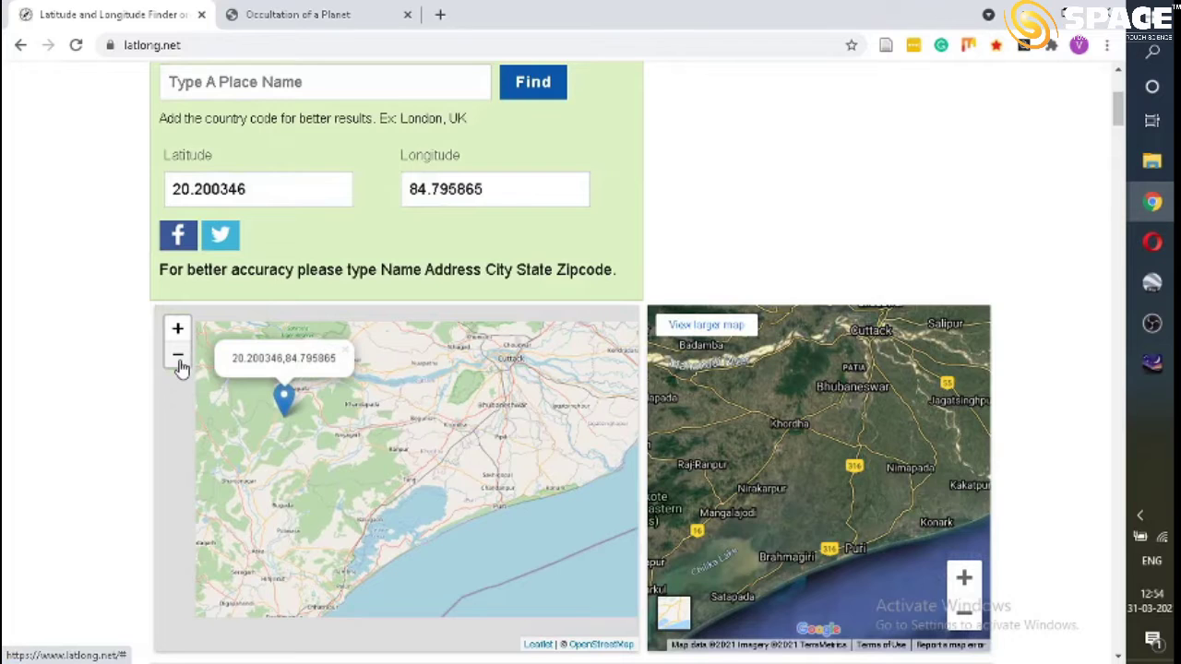
left_click(182, 368)
left_click_drag(306, 463, 405, 434)
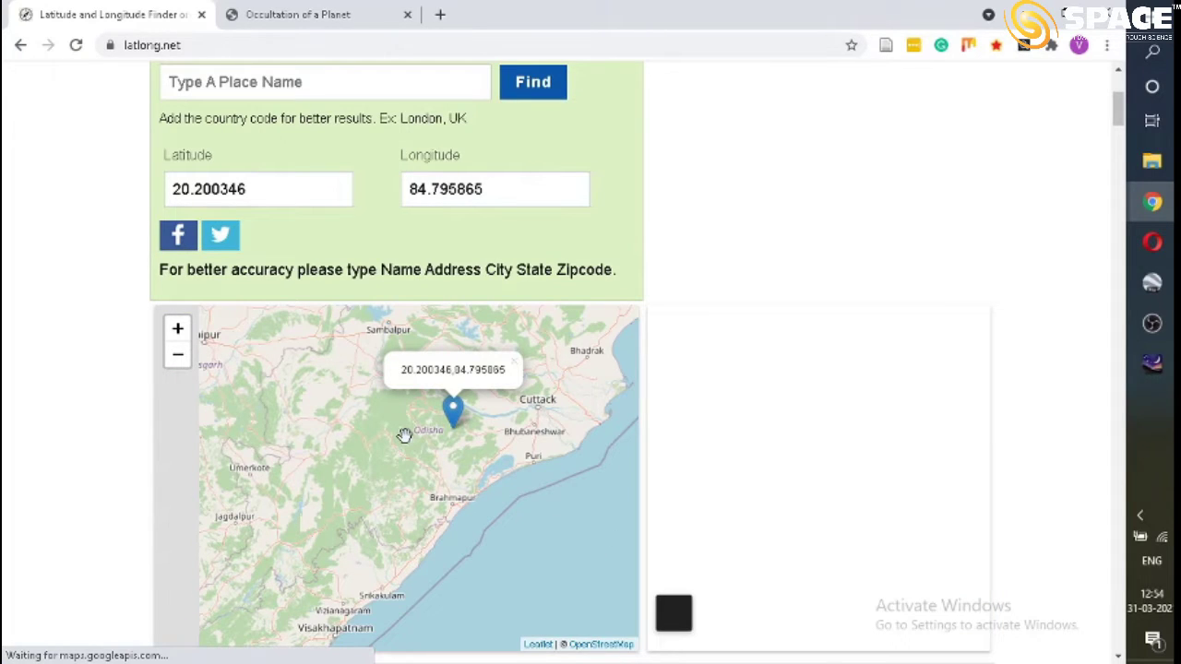
scroll(397, 443, "down", 1)
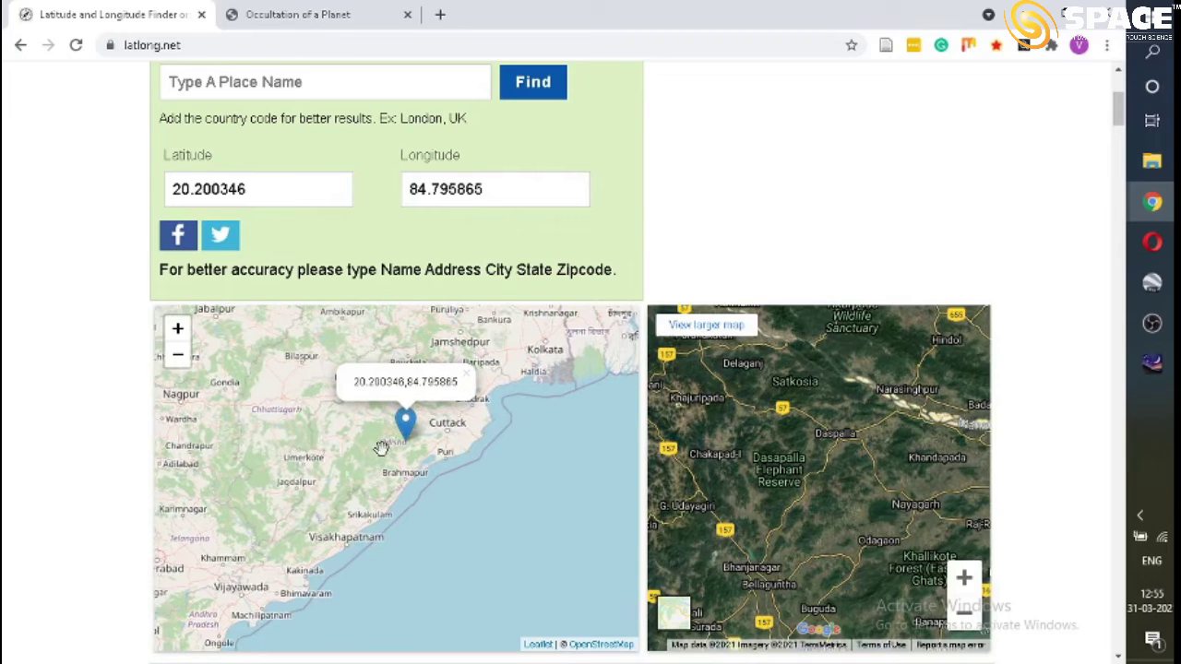
left_click(385, 448)
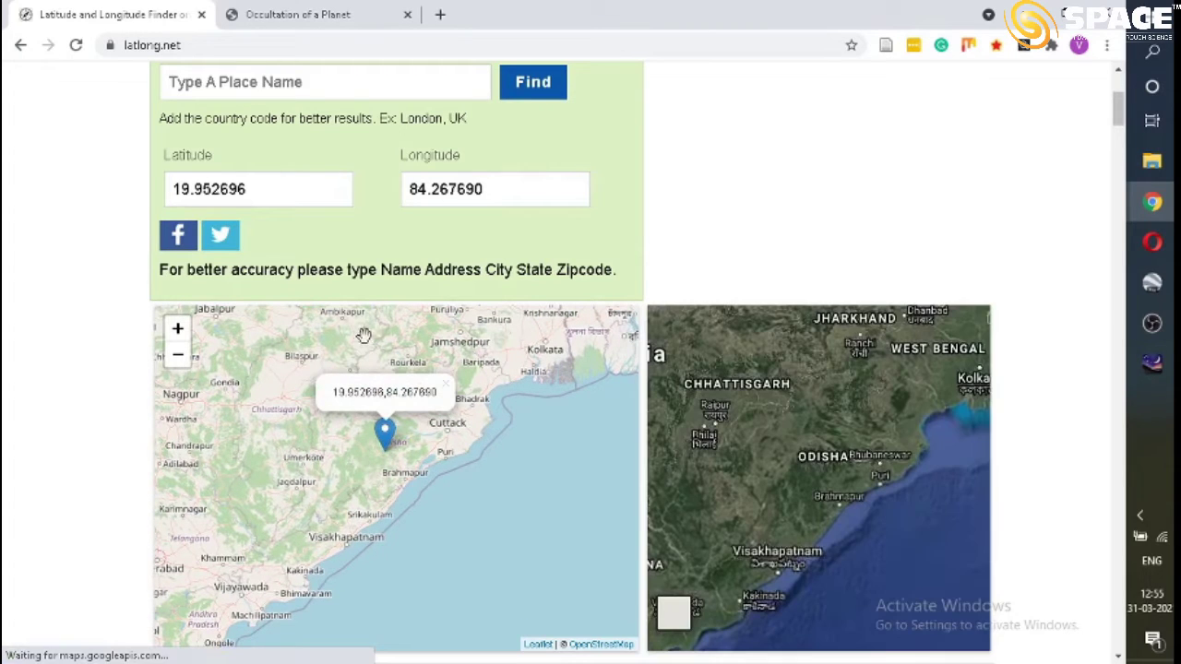
left_click_drag(1119, 113, 1119, 139)
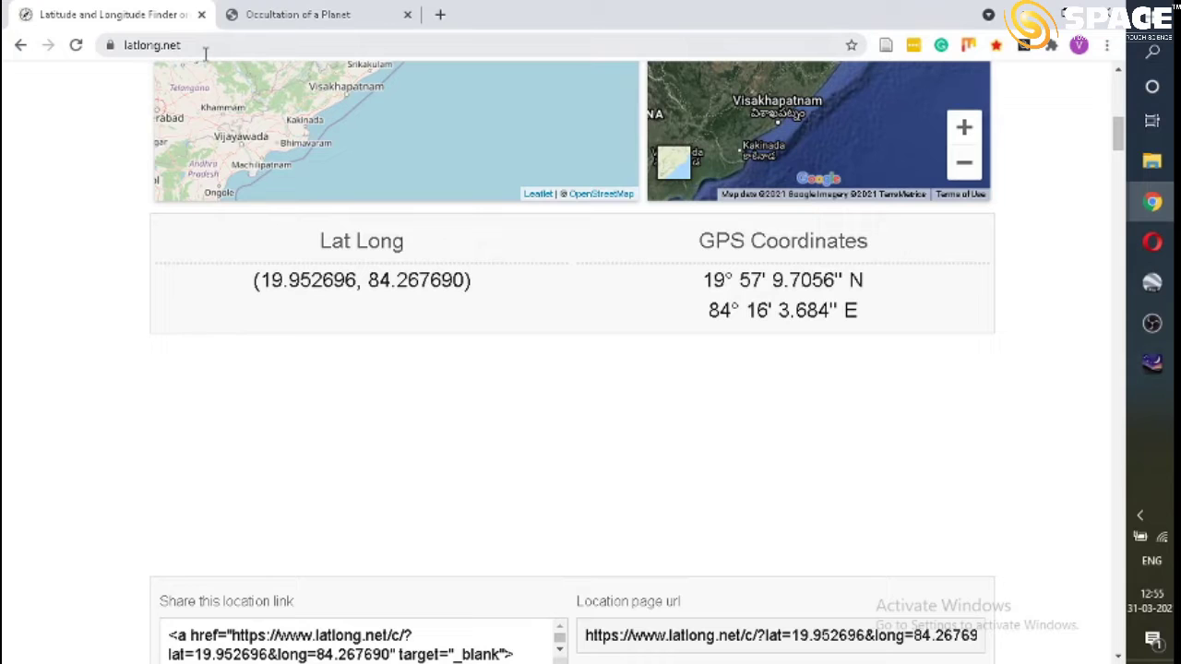
Return to Stellarium, close the location settings, and set the simulation date to 2021-4-17 with the hour at 18
key("alt+Tab")
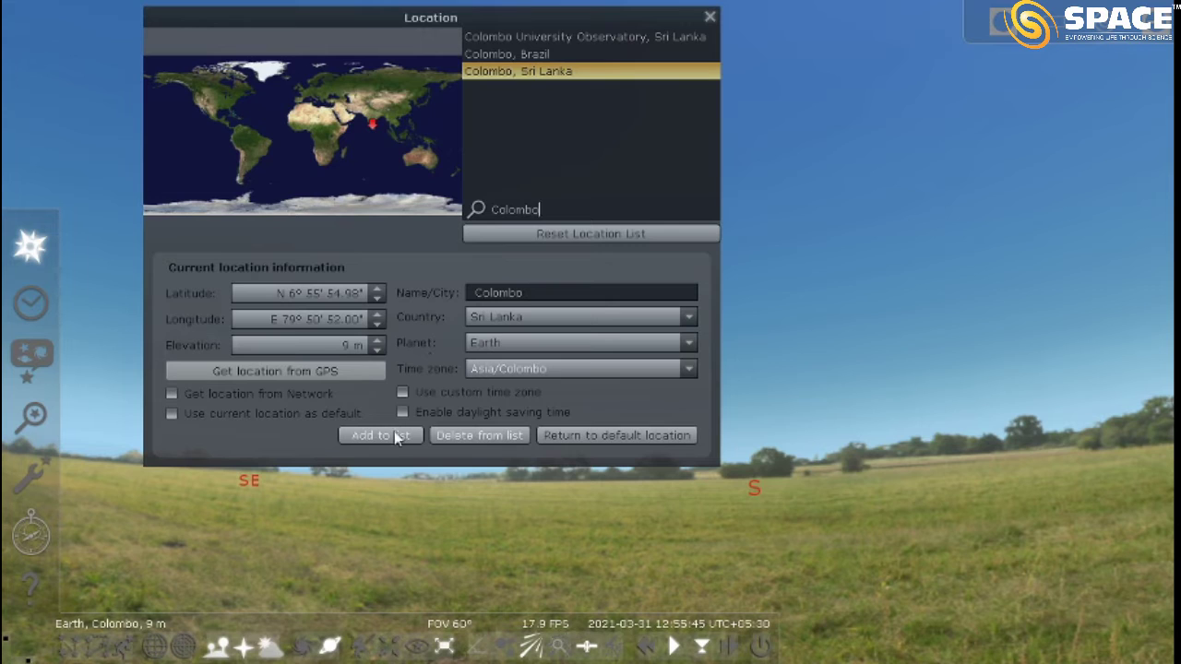
left_click(707, 26)
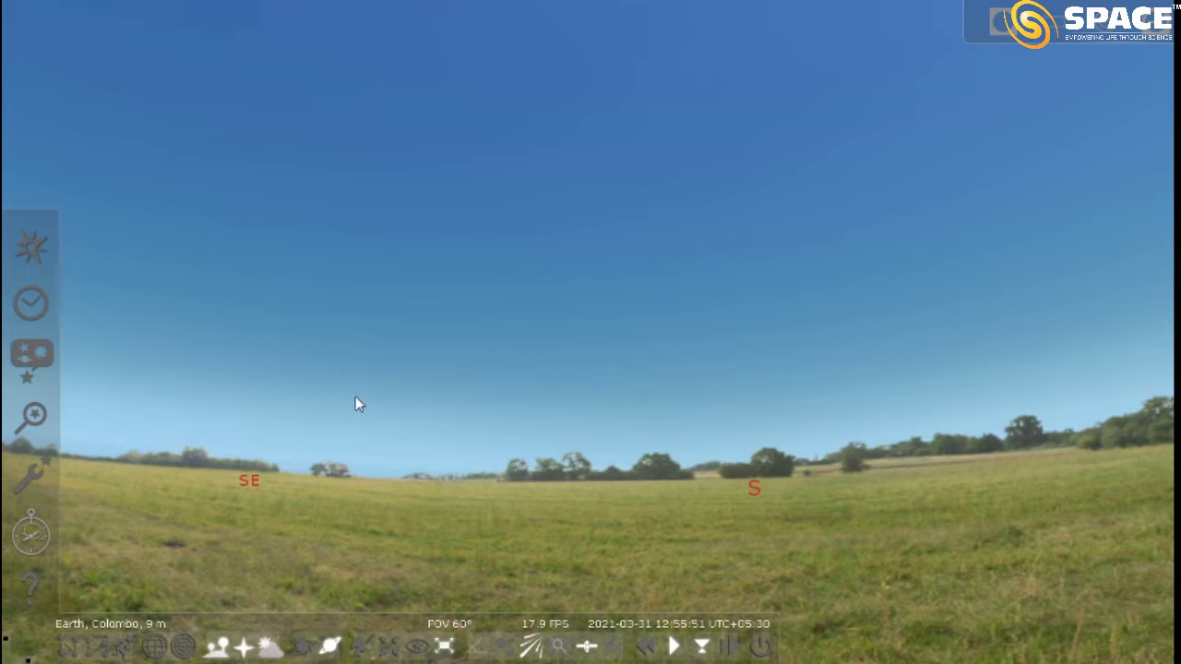
left_click(24, 311)
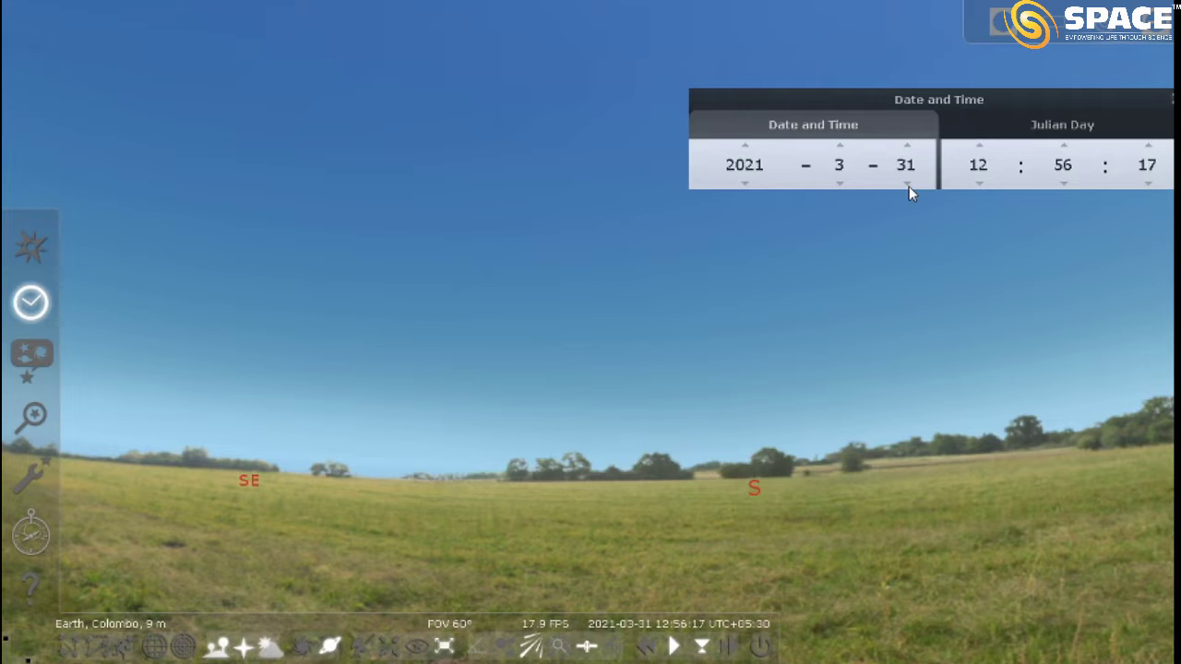
left_click(839, 148)
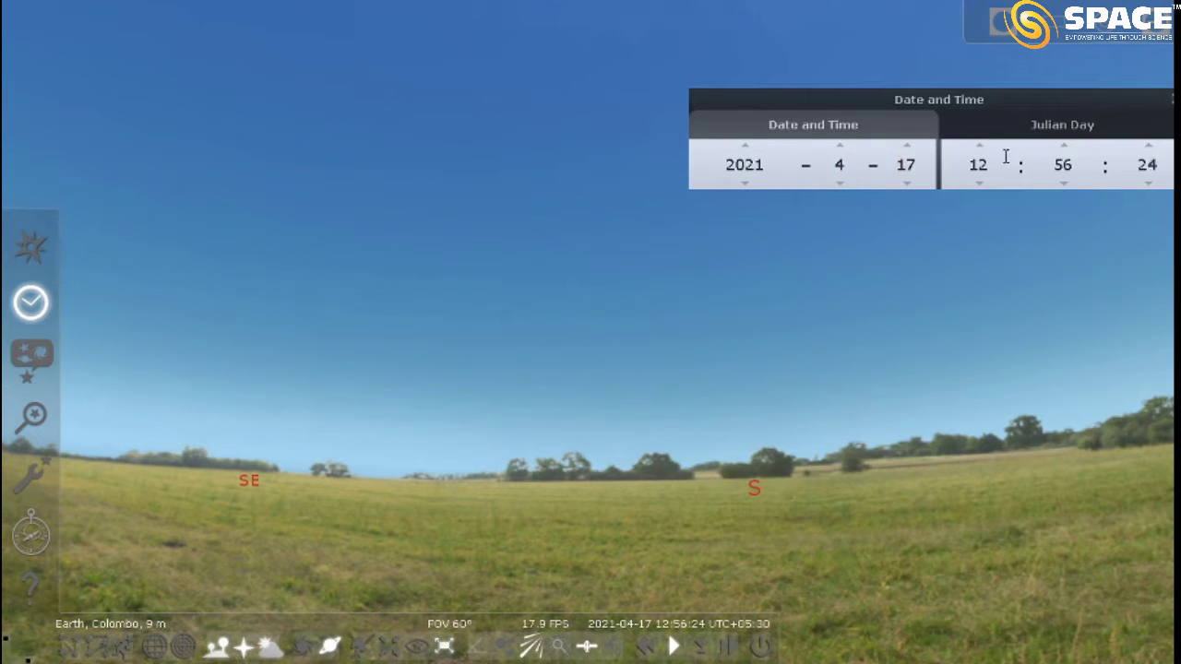
left_click_drag(1013, 105, 946, 104)
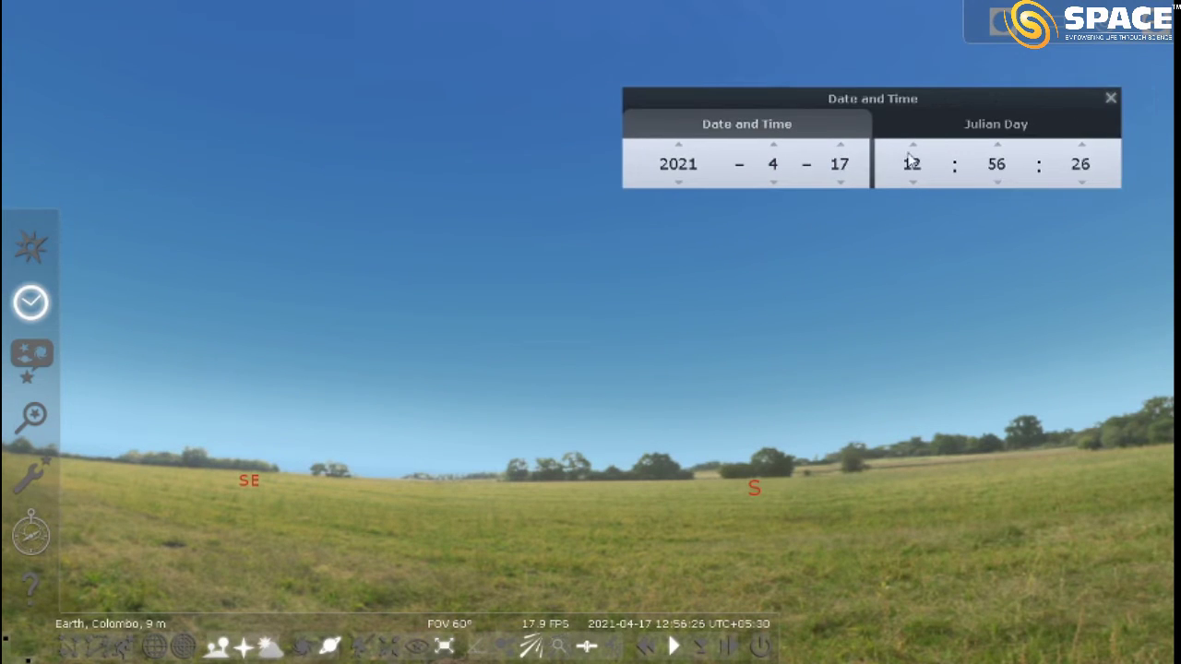
scroll(916, 153, "up", 6)
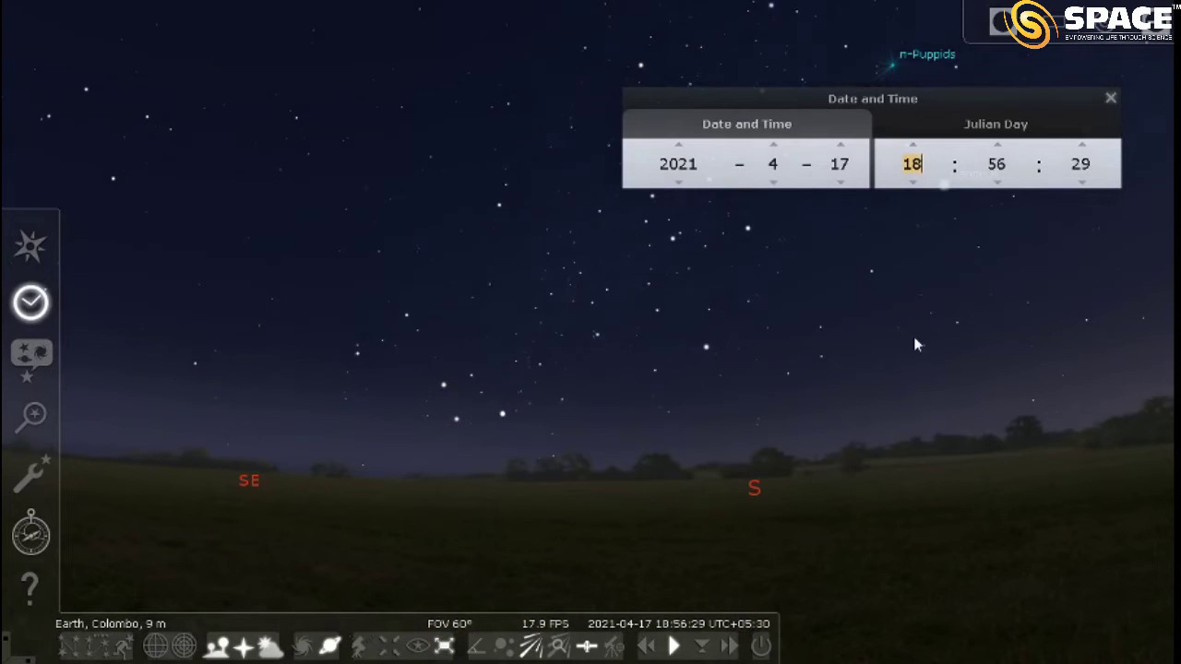
Find the Moon in the western to north-western sky, select it, and centre the view on it
left_click_drag(914, 345, 448, 350)
left_click_drag(907, 341, 755, 364)
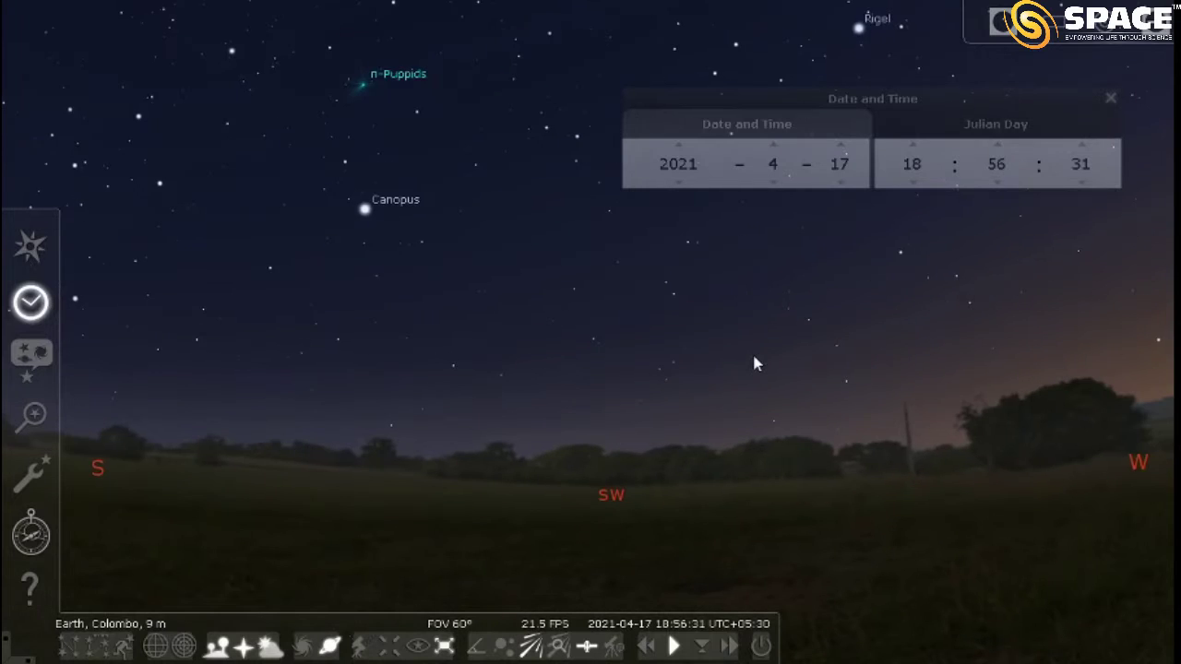
scroll(744, 382, "up", 2)
scroll(743, 381, "down", 5)
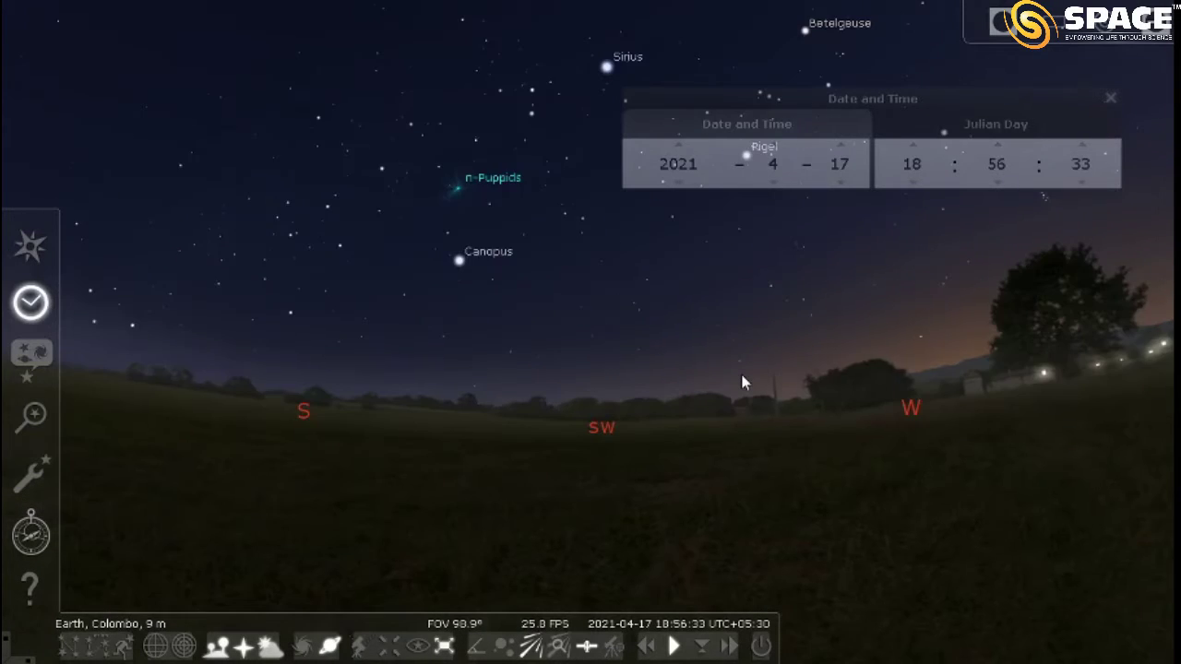
scroll(742, 375, "down", 2)
left_click_drag(775, 308, 377, 362)
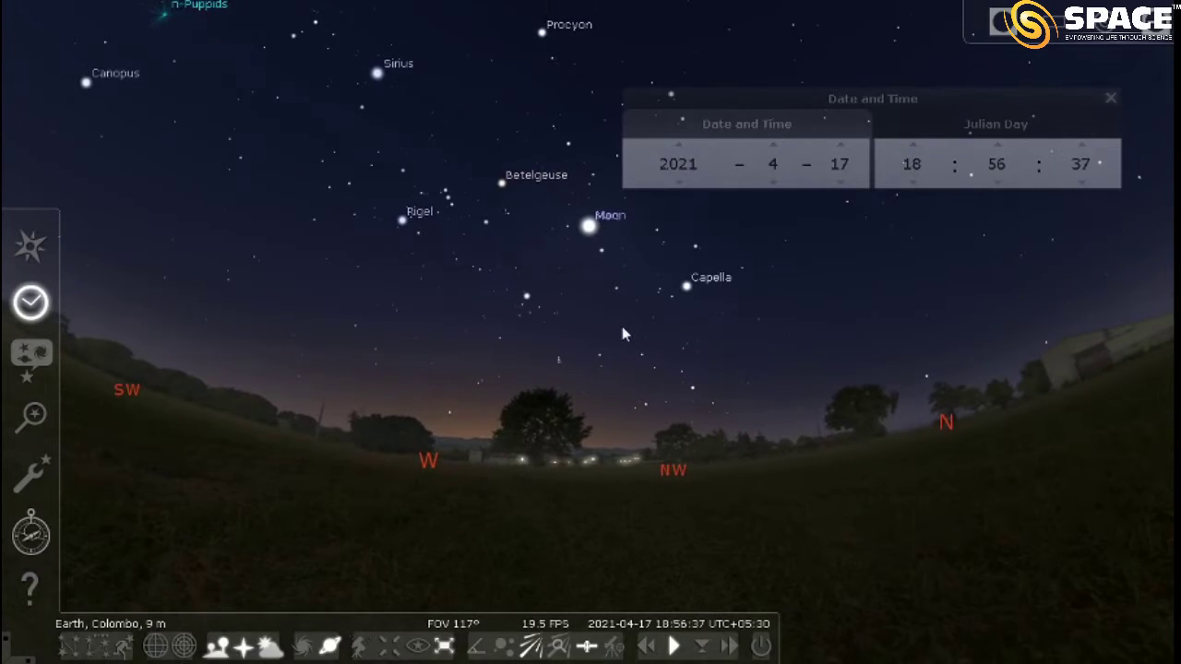
scroll(621, 325, "up", 2)
left_click_drag(618, 293, 634, 334)
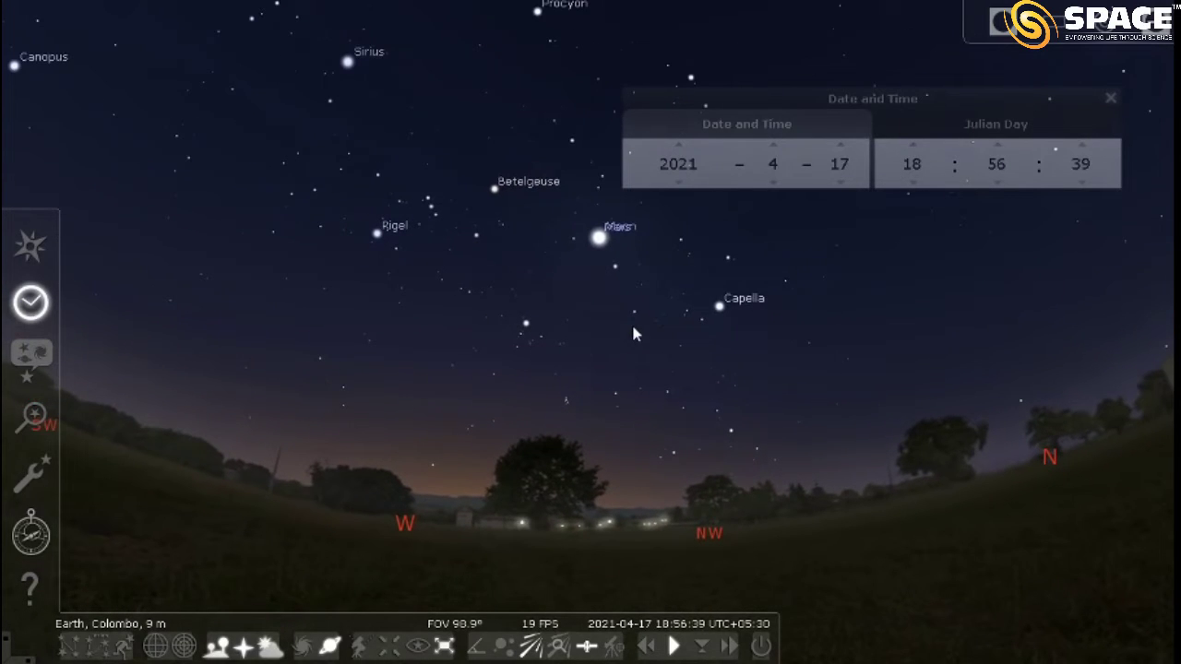
left_click(600, 246)
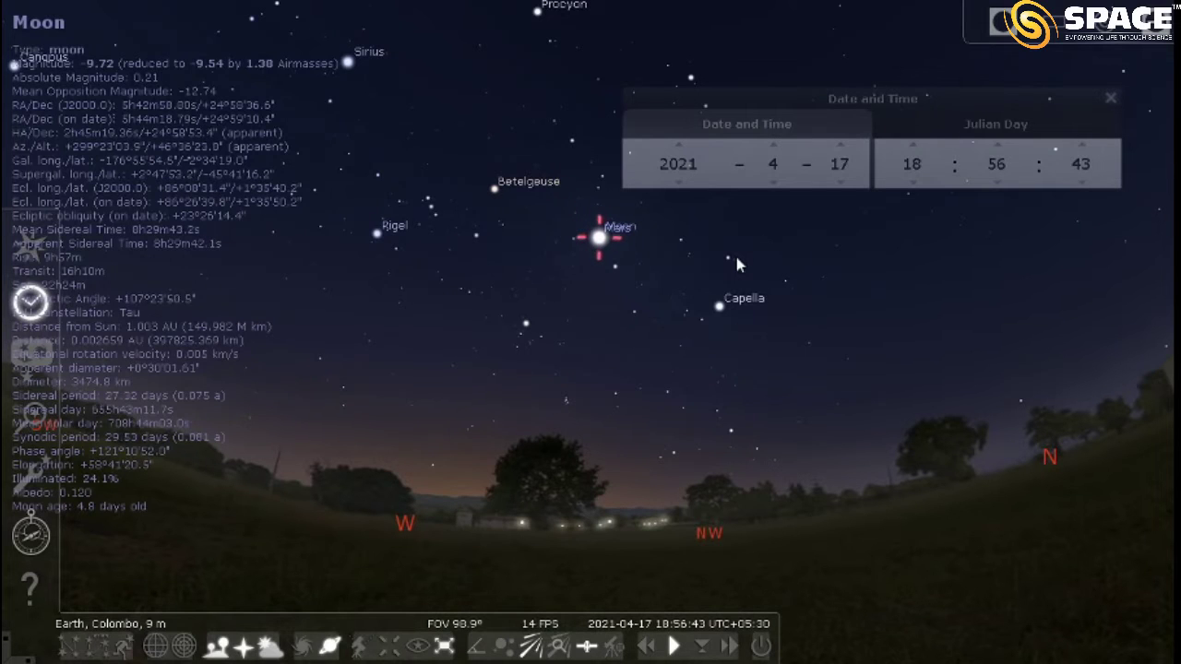
key("space")
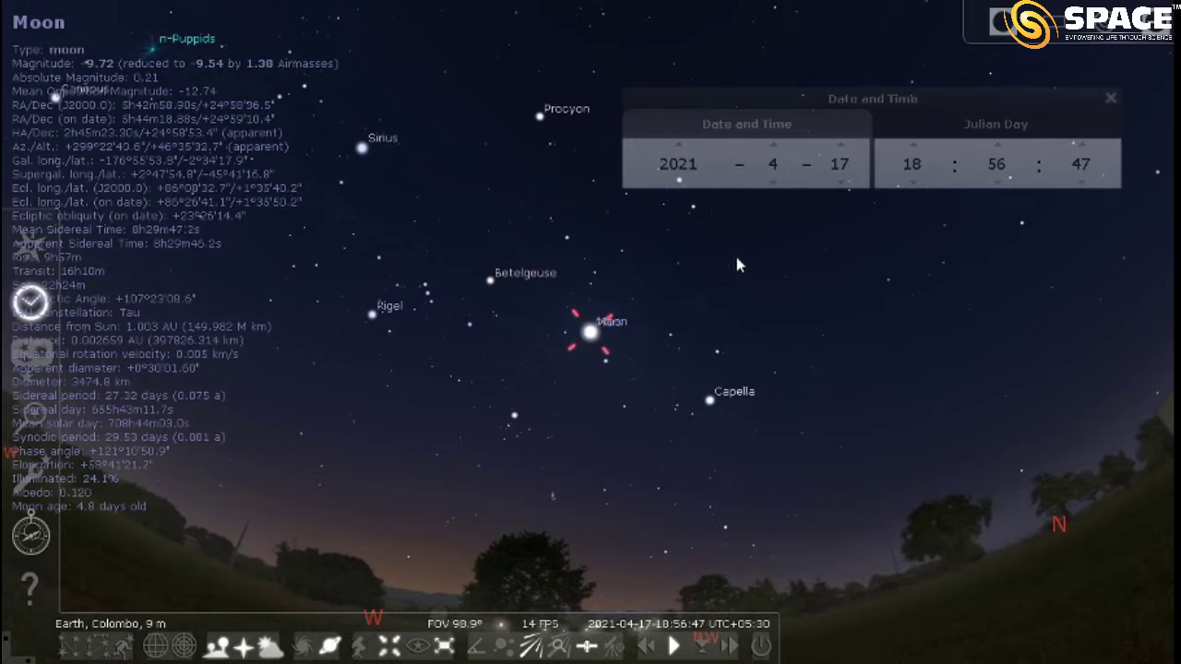
Zoom in on the Moon's disc, check the position of Mars by selecting it, and reselect the Moon
scroll(737, 265, "up", 3)
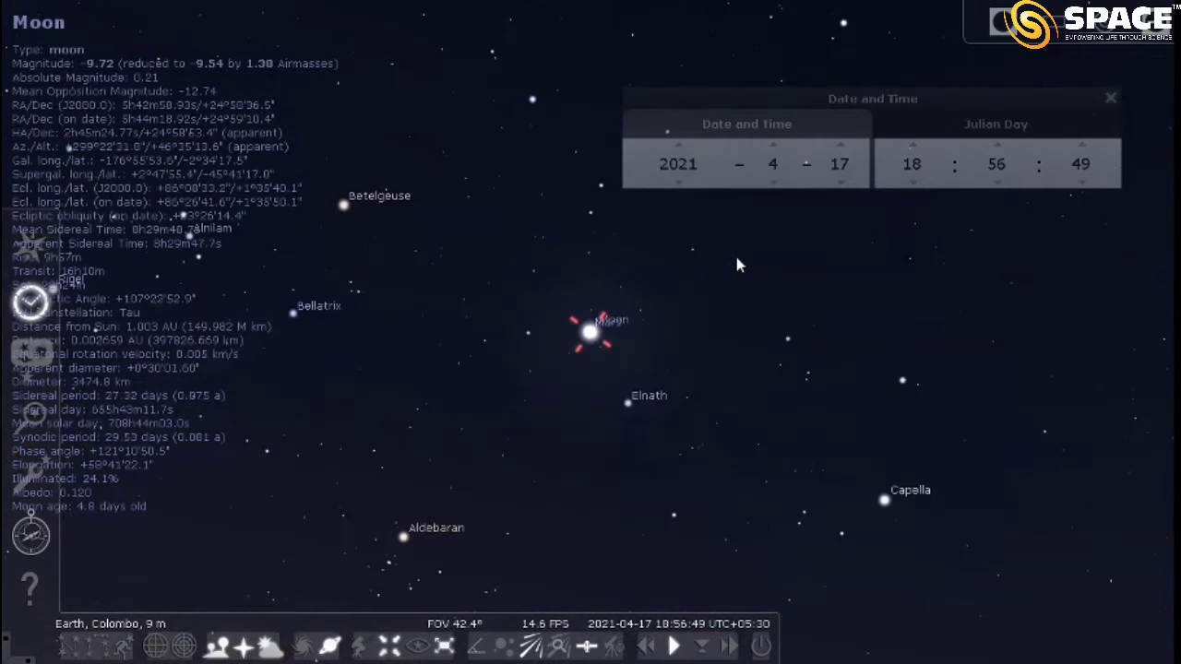
scroll(736, 265, "up", 5)
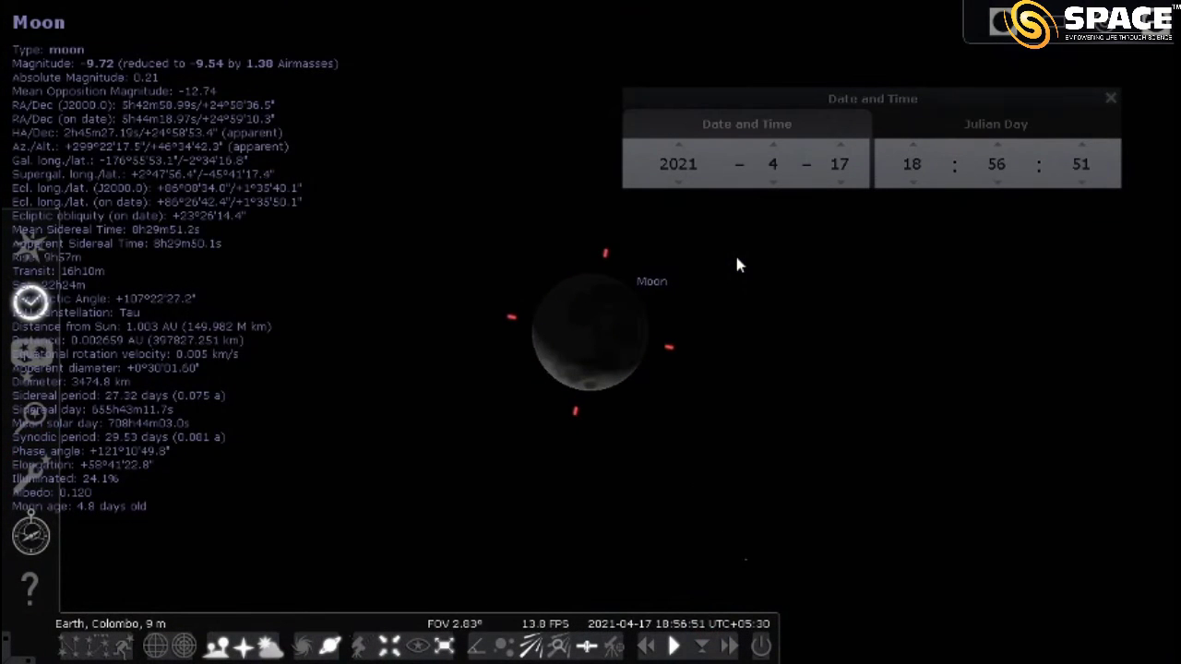
scroll(736, 264, "down", 2)
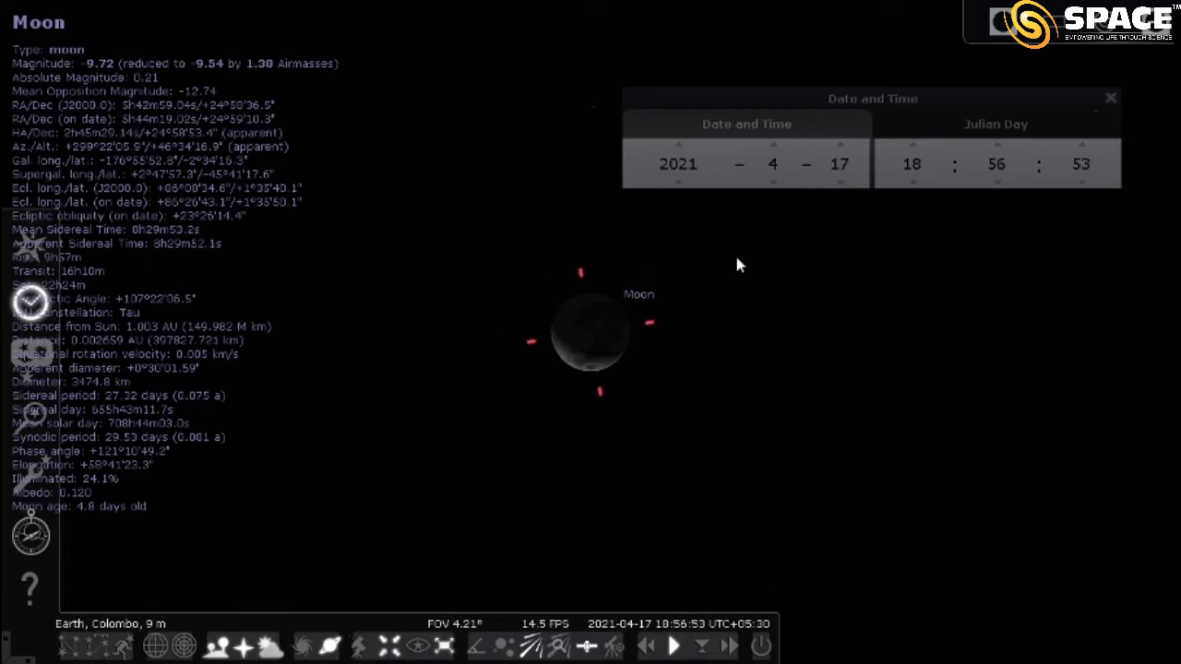
scroll(736, 264, "up", 2)
scroll(736, 265, "down", 3)
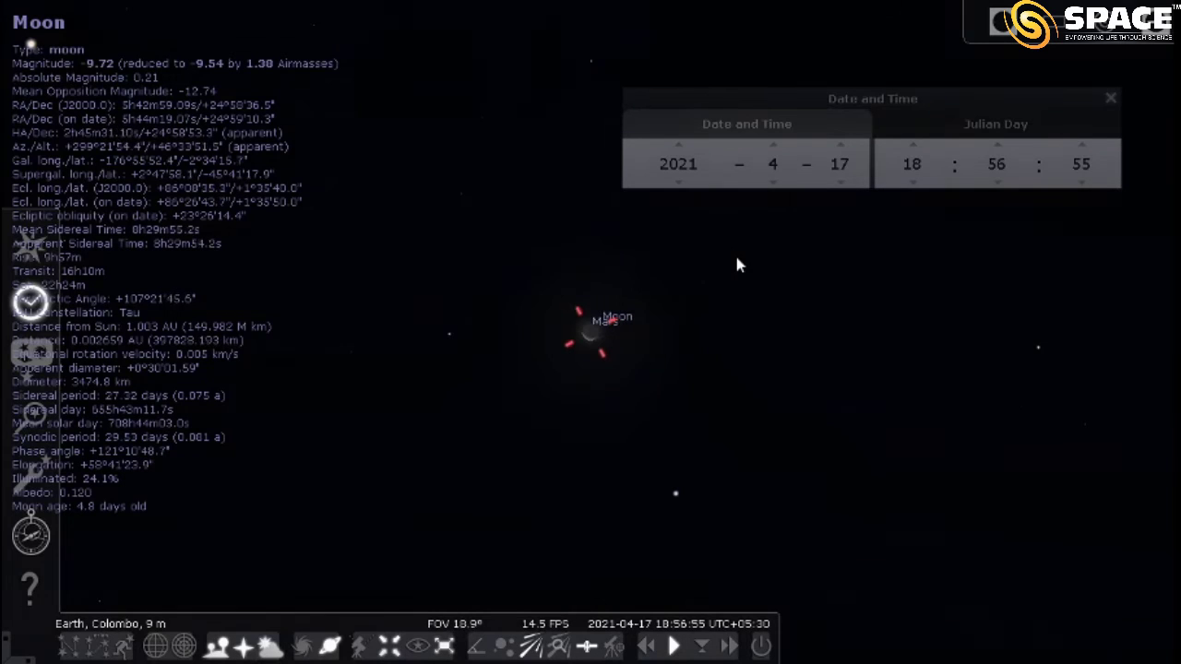
scroll(736, 265, "up", 4)
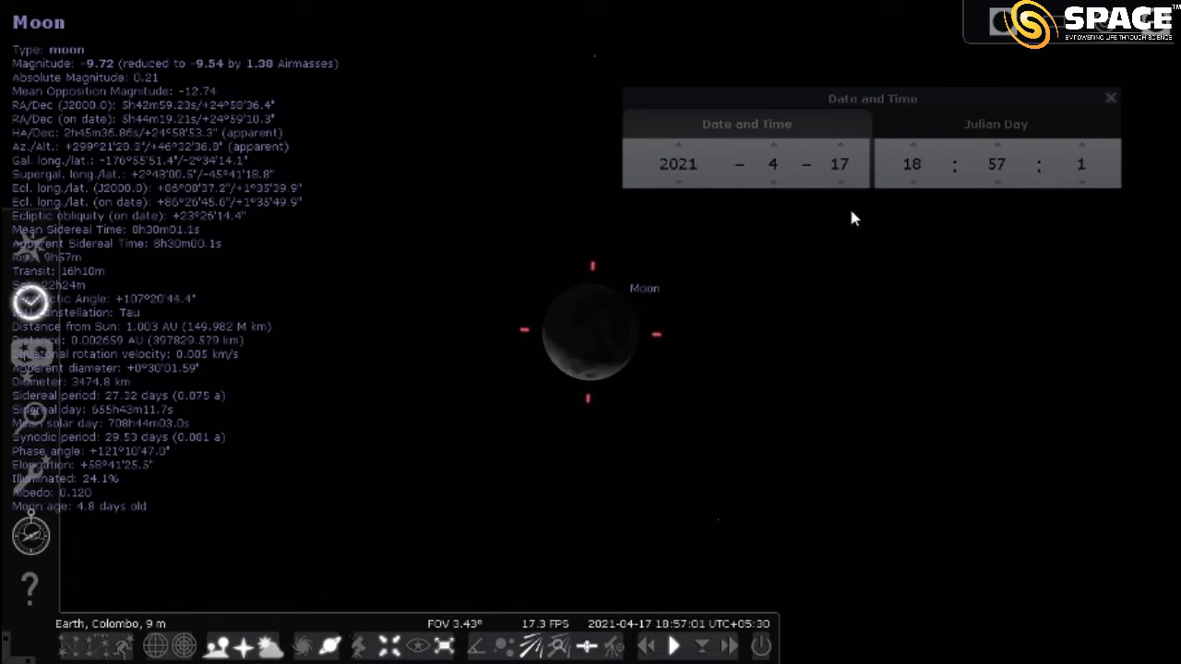
left_click(571, 326)
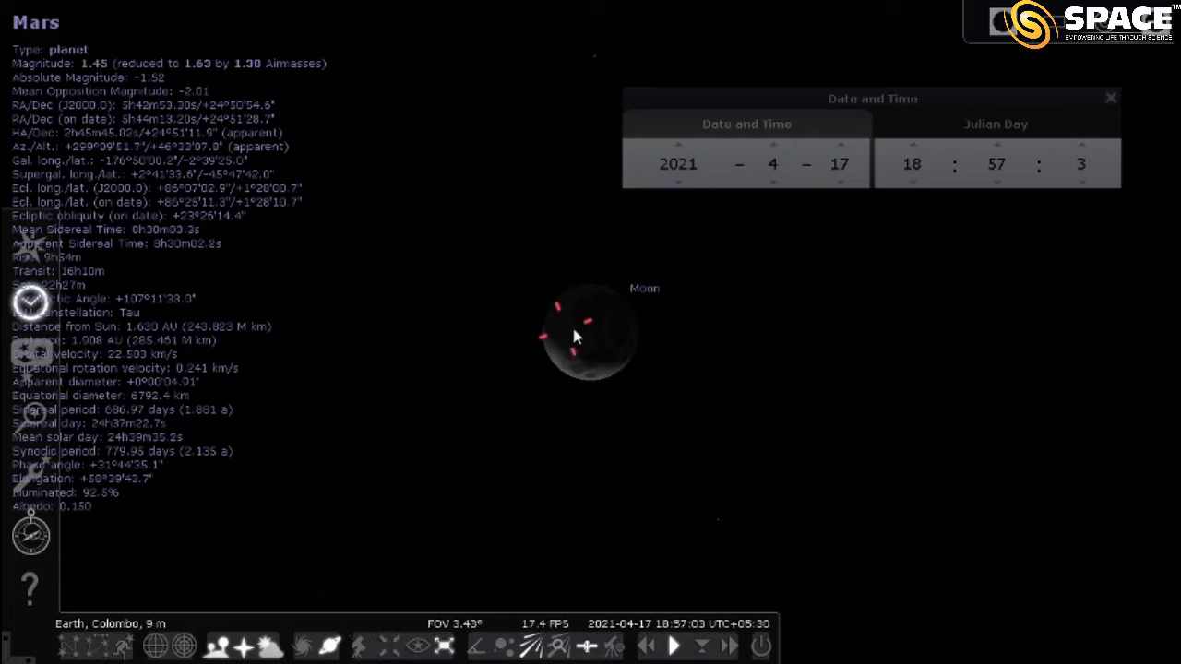
left_click(639, 341)
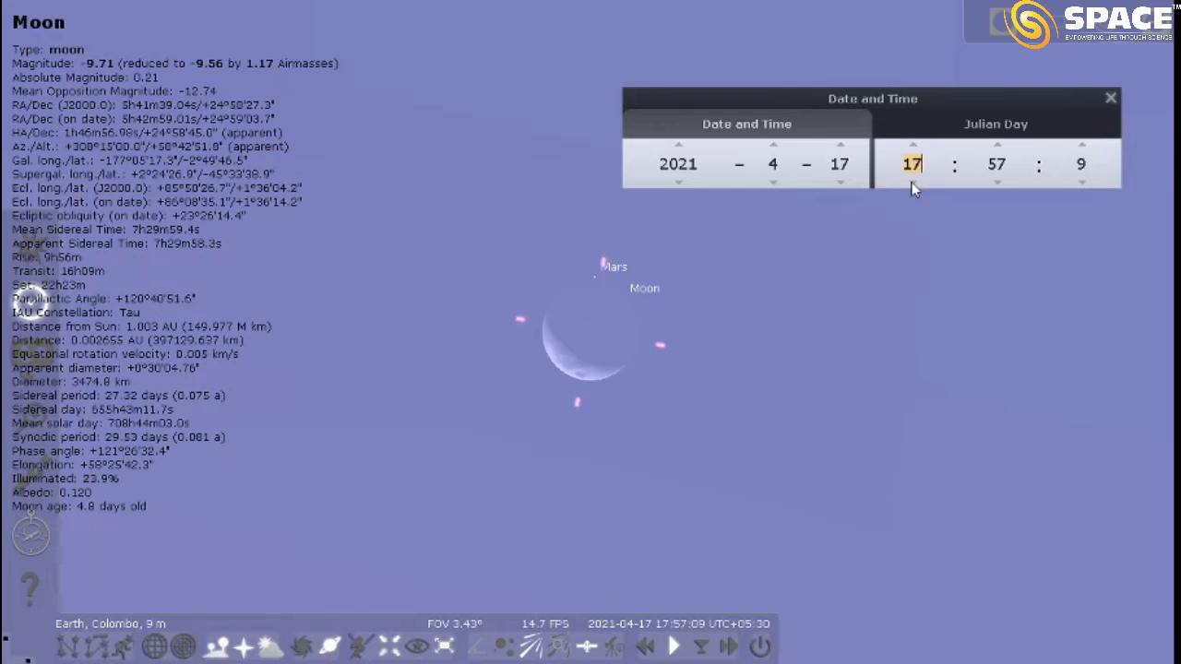
Set the hour back to 16 and advance the minutes one at a time to 18:03 to follow Mars towards the Moon
left_click(912, 184)
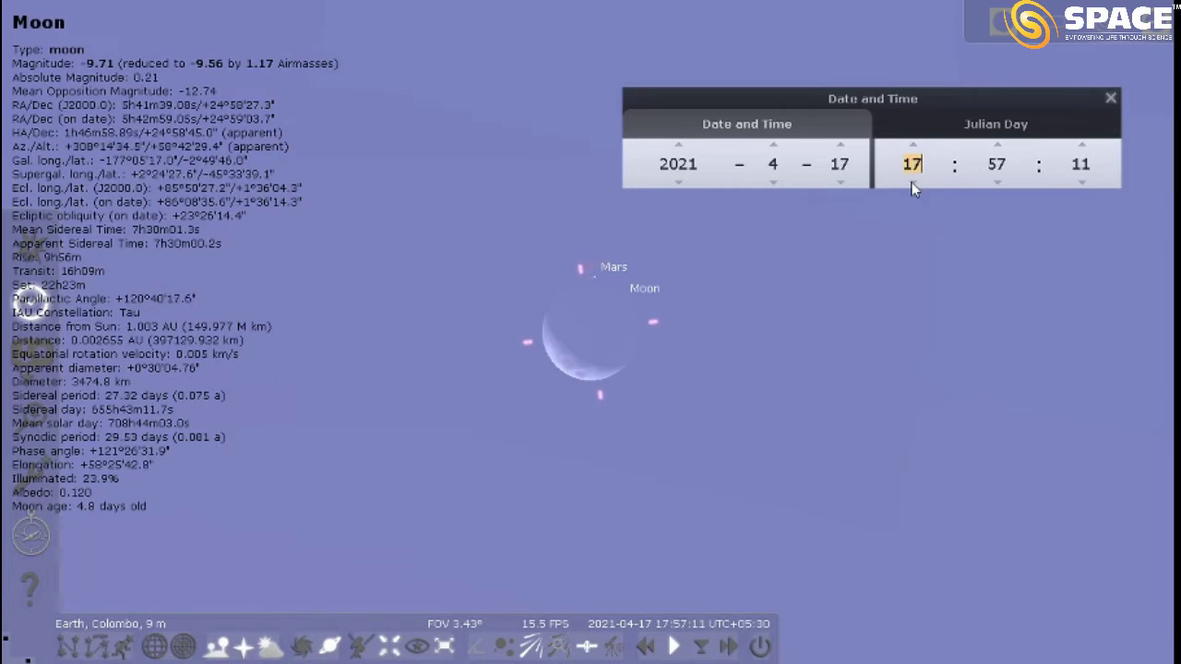
left_click(911, 184)
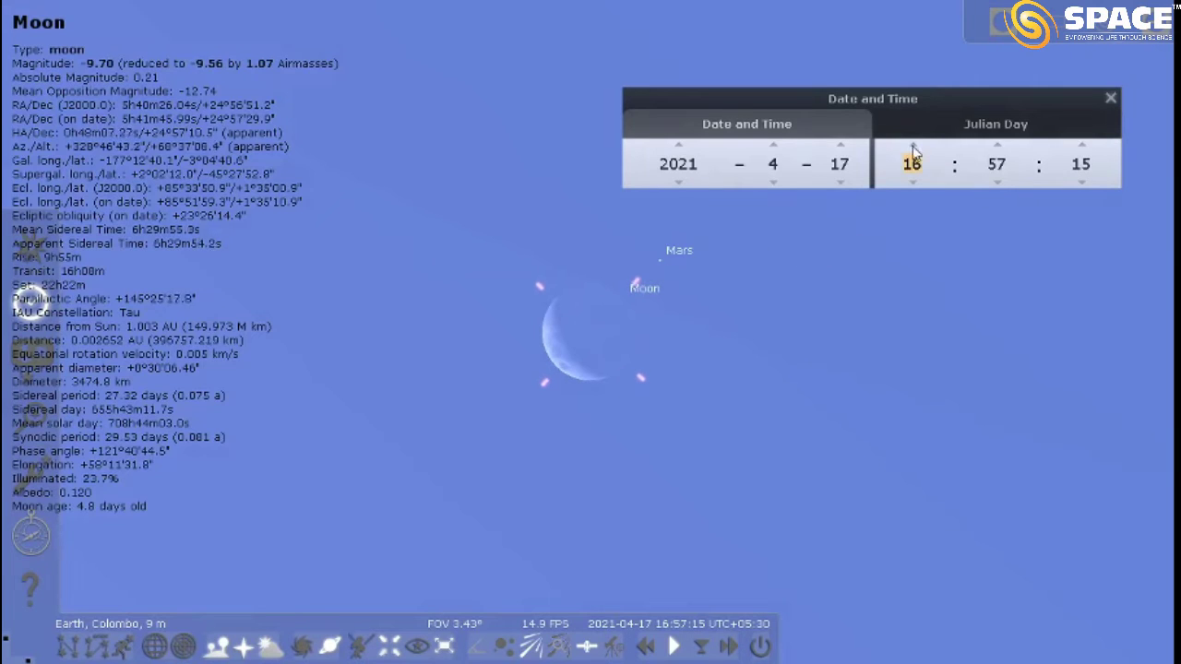
left_click(997, 146)
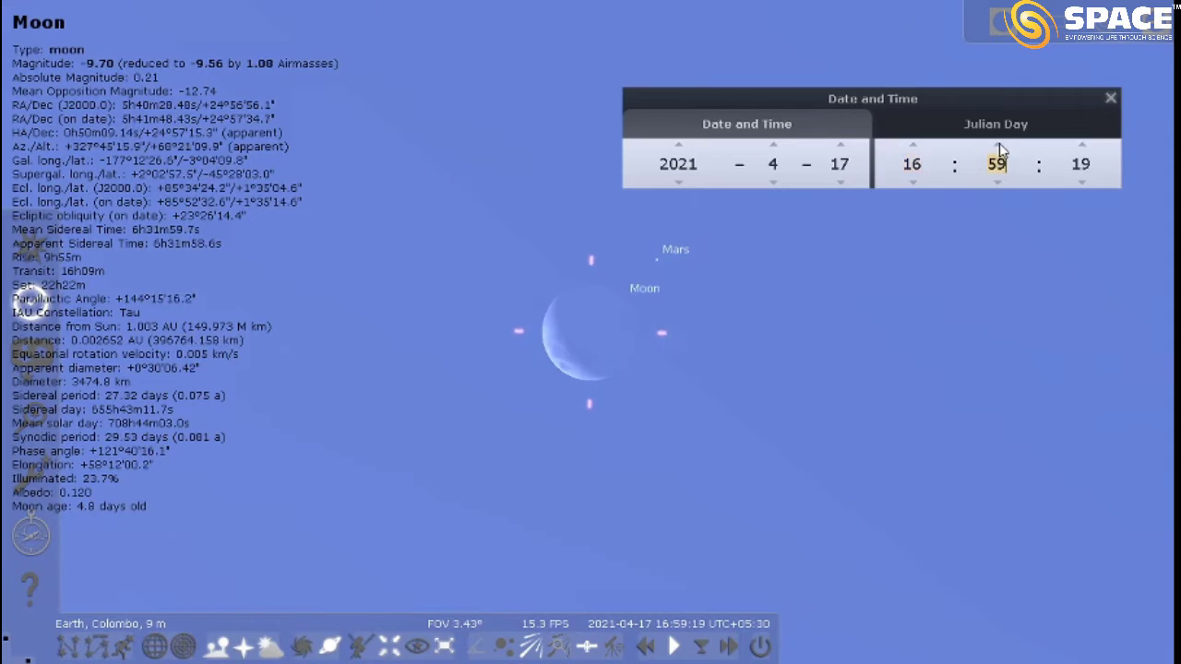
left_click(997, 145)
left_click(997, 145)
left_click(997, 146)
left_click(997, 146)
left_click(997, 145)
left_click(998, 146)
left_click(998, 146)
left_click(998, 145)
left_click(998, 146)
left_click(998, 146)
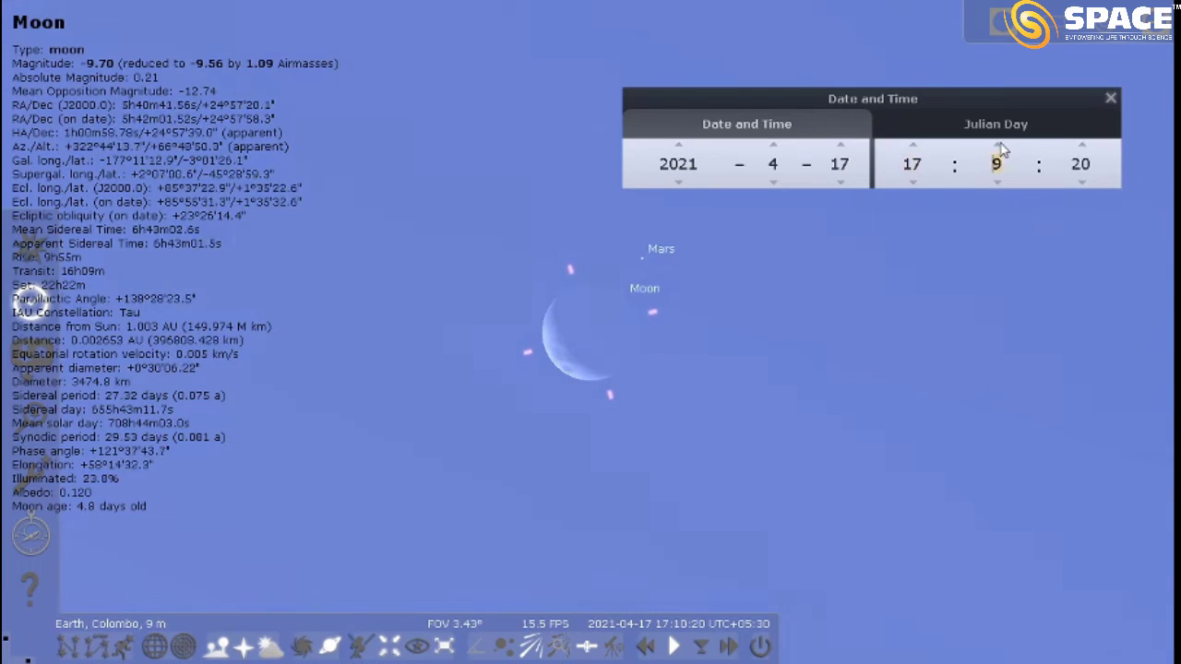
left_click(998, 146)
left_click(998, 146)
left_click(998, 146)
left_click(998, 146)
left_click(999, 145)
left_click(998, 146)
left_click(998, 146)
left_click(999, 145)
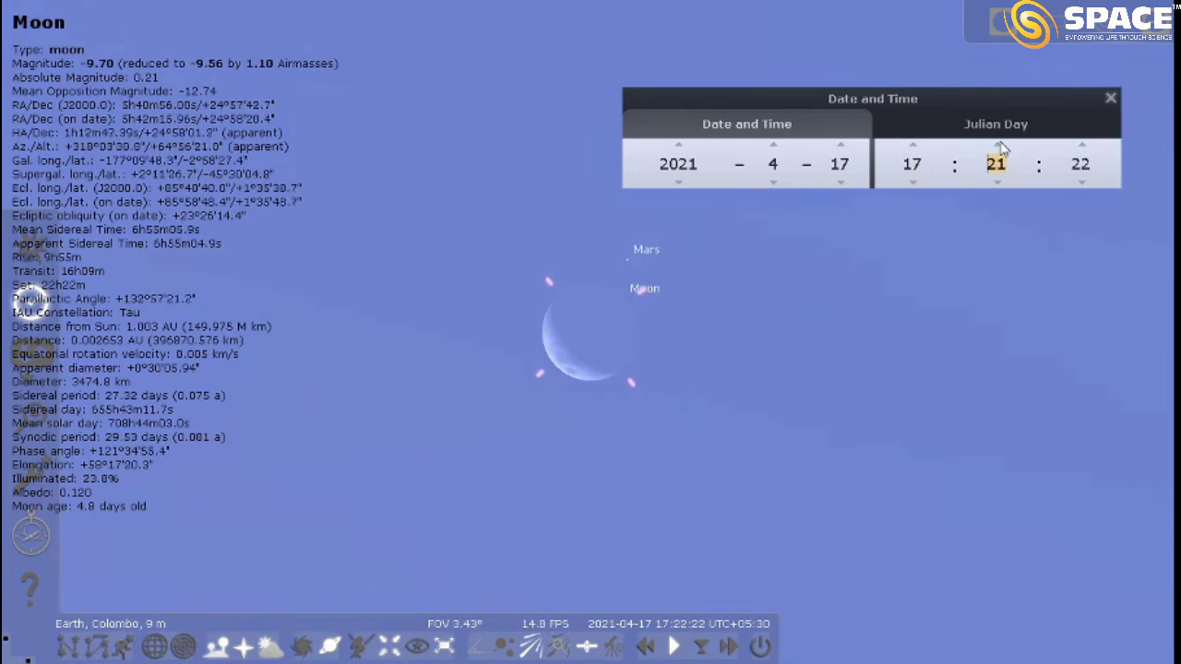
left_click(999, 146)
left_click(999, 146)
left_click(999, 145)
left_click(999, 145)
left_click(998, 146)
left_click(999, 146)
left_click(999, 146)
left_click(999, 146)
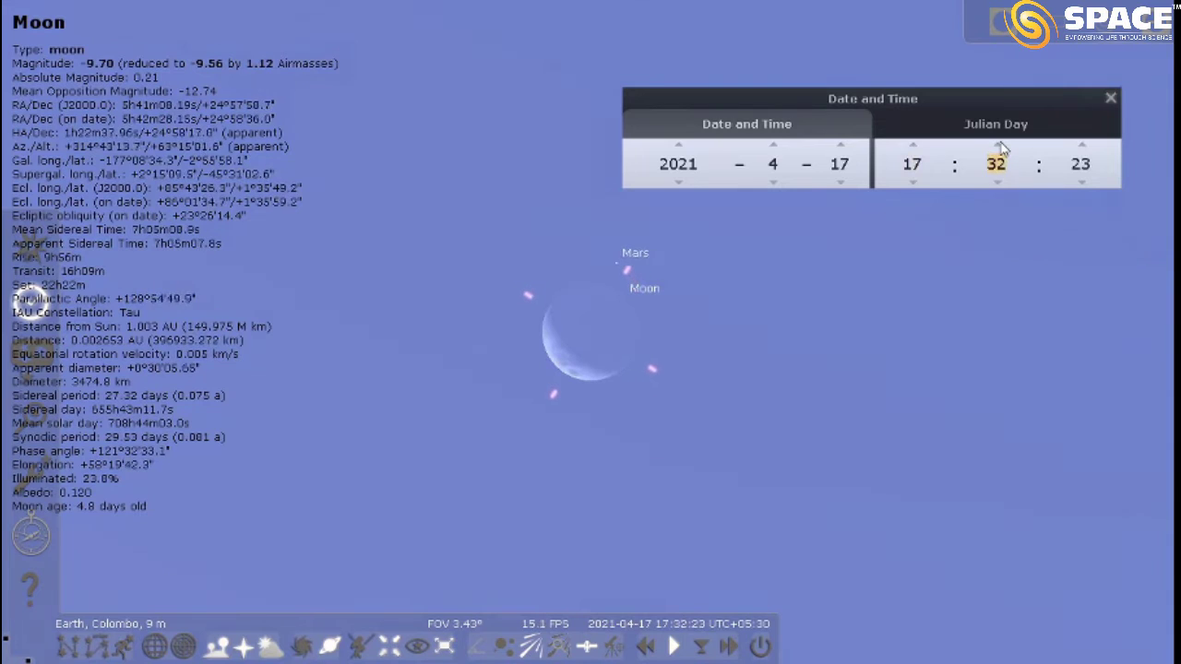
left_click(998, 146)
left_click(999, 145)
left_click(999, 145)
left_click(999, 146)
left_click(999, 146)
left_click(999, 146)
left_click(999, 146)
left_click(999, 146)
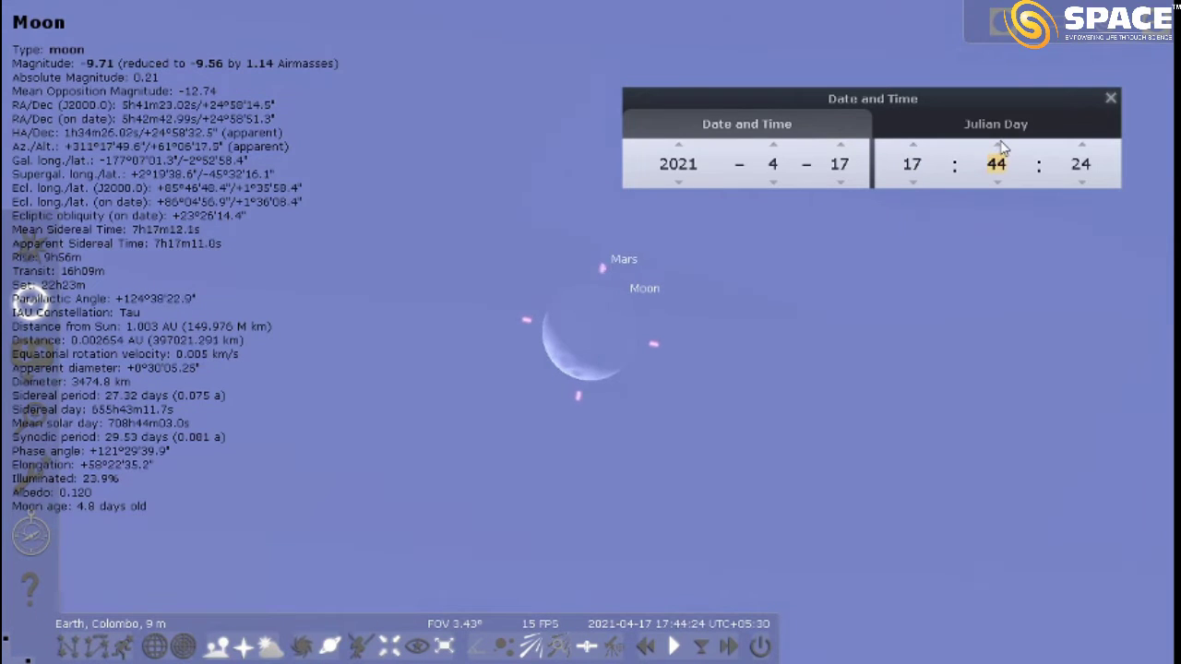
left_click(999, 145)
left_click(999, 146)
left_click(999, 145)
left_click(999, 146)
left_click(999, 145)
left_click(999, 145)
left_click(999, 145)
left_click(999, 145)
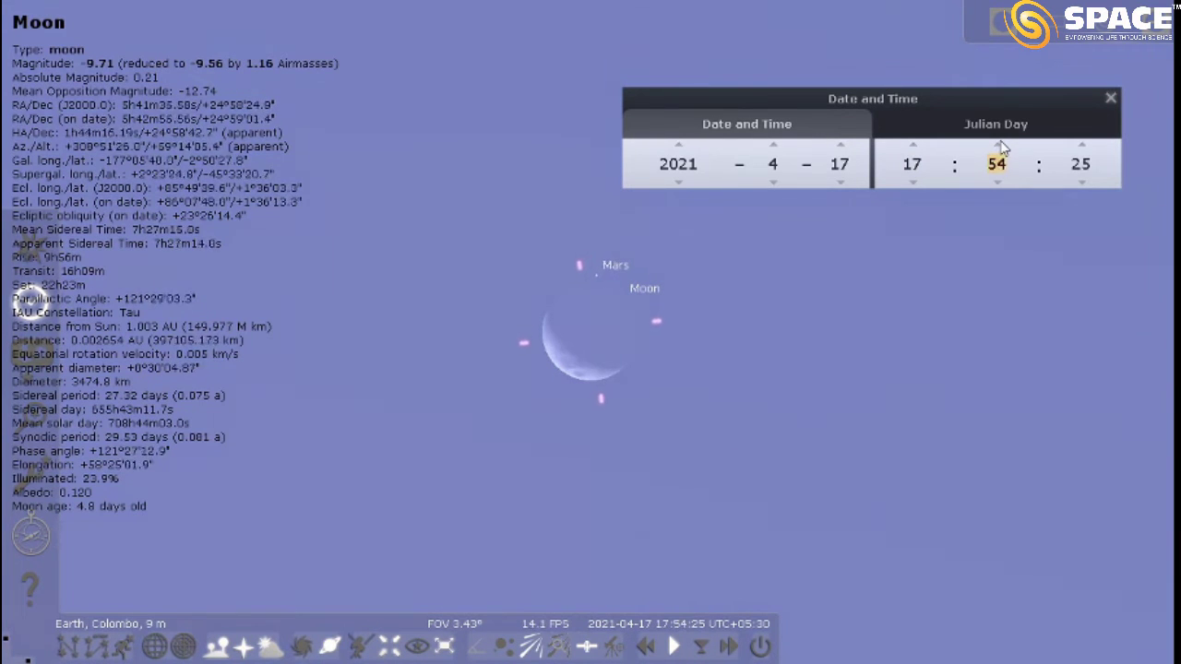
left_click(999, 146)
left_click(999, 146)
left_click(999, 146)
left_click(999, 146)
left_click(999, 145)
left_click(999, 146)
left_click(999, 145)
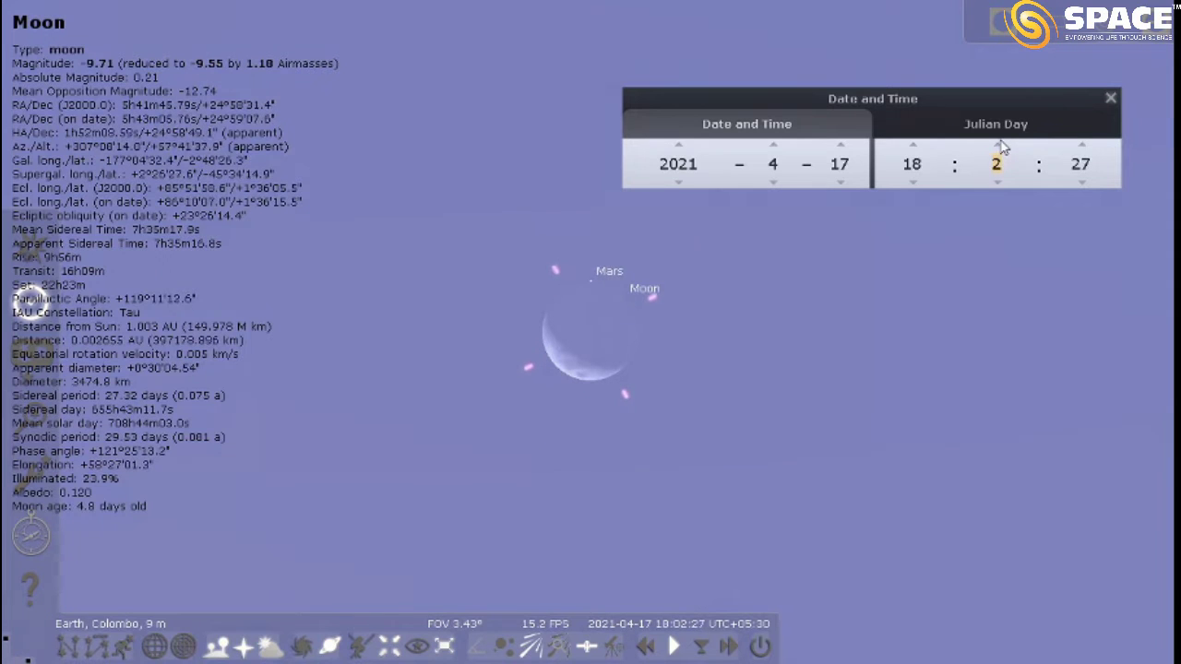
left_click(999, 146)
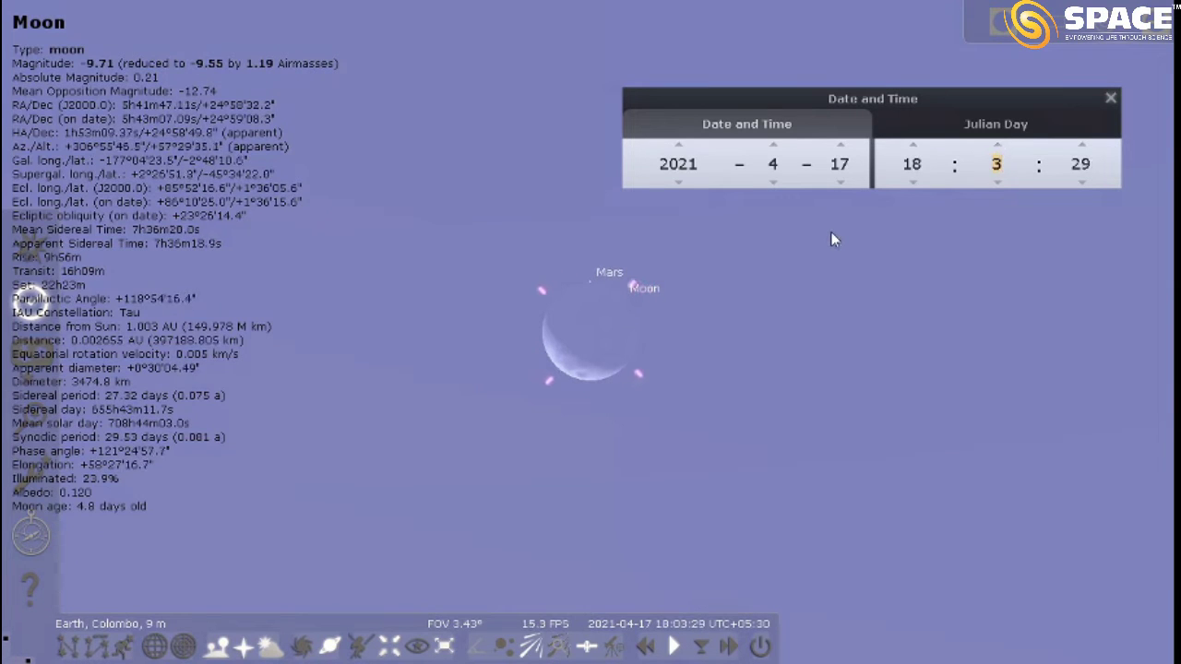
Enlarge the Moon and Mars and advance the time to 18:06 to watch Mars slip behind the Moon's edge
key("Page_Up")
key("Page_Down")
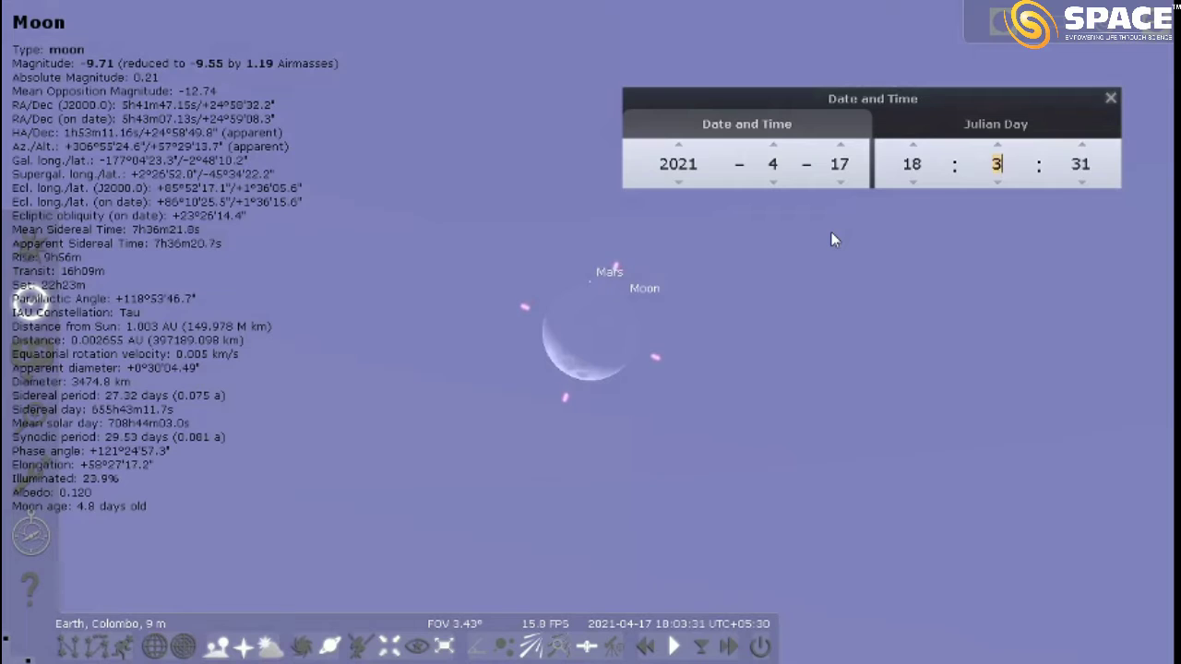
left_click_drag(586, 327, 594, 318)
scroll(594, 318, "up", 2)
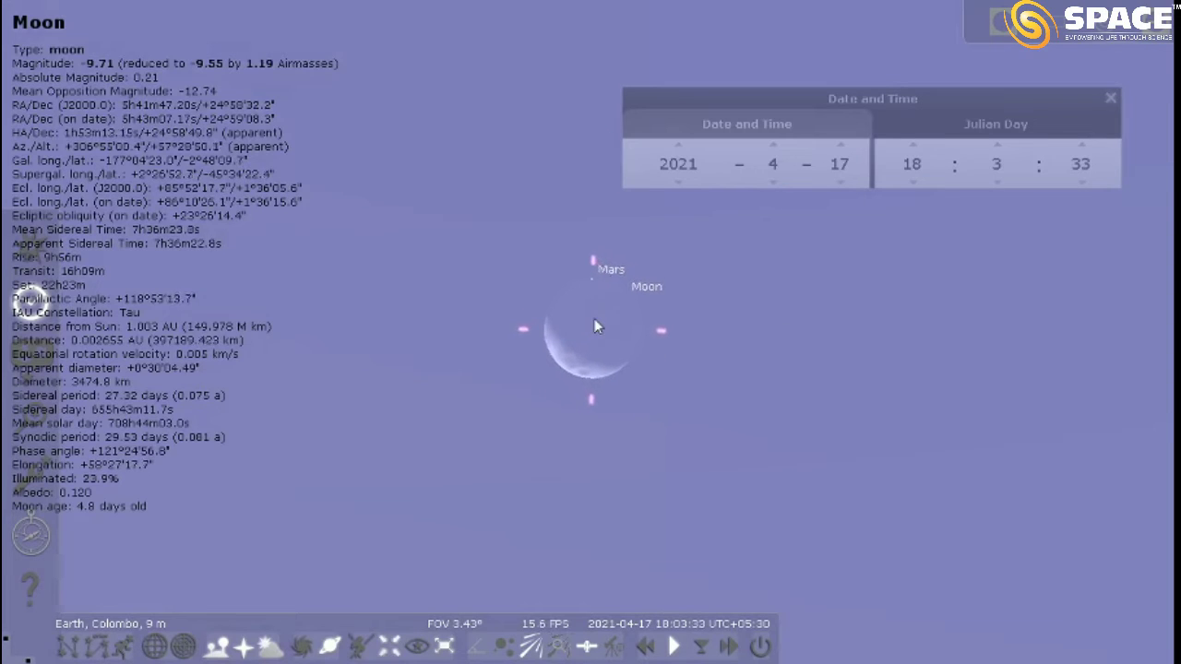
scroll(594, 318, "up", 2)
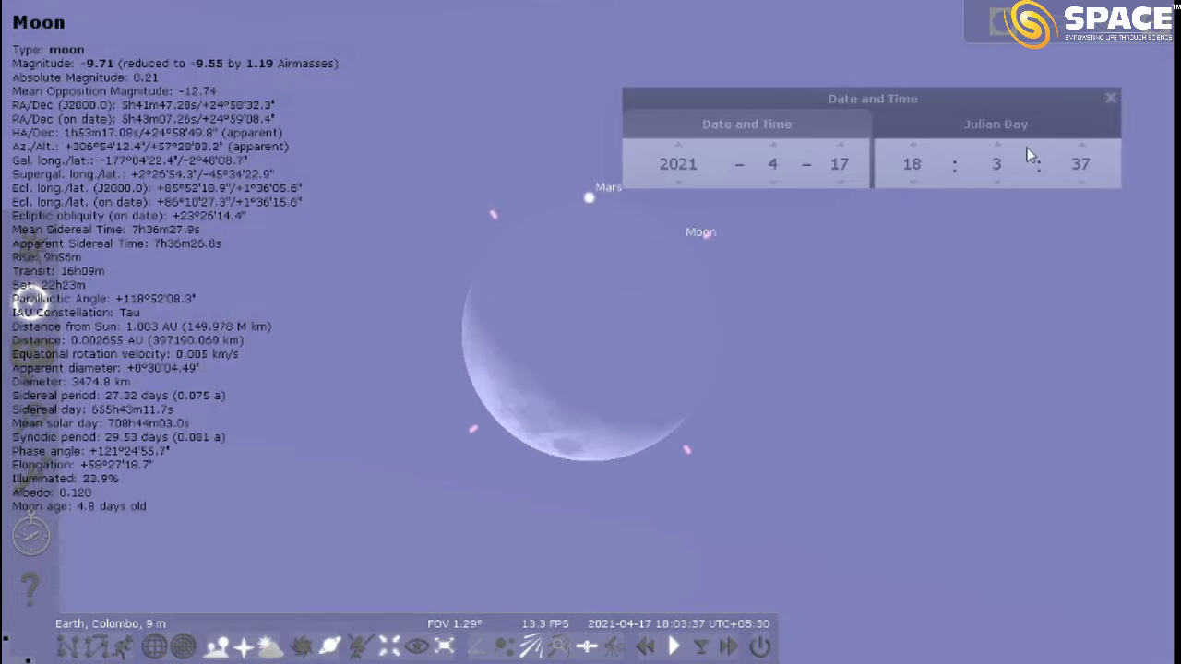
left_click(998, 145)
left_click(998, 145)
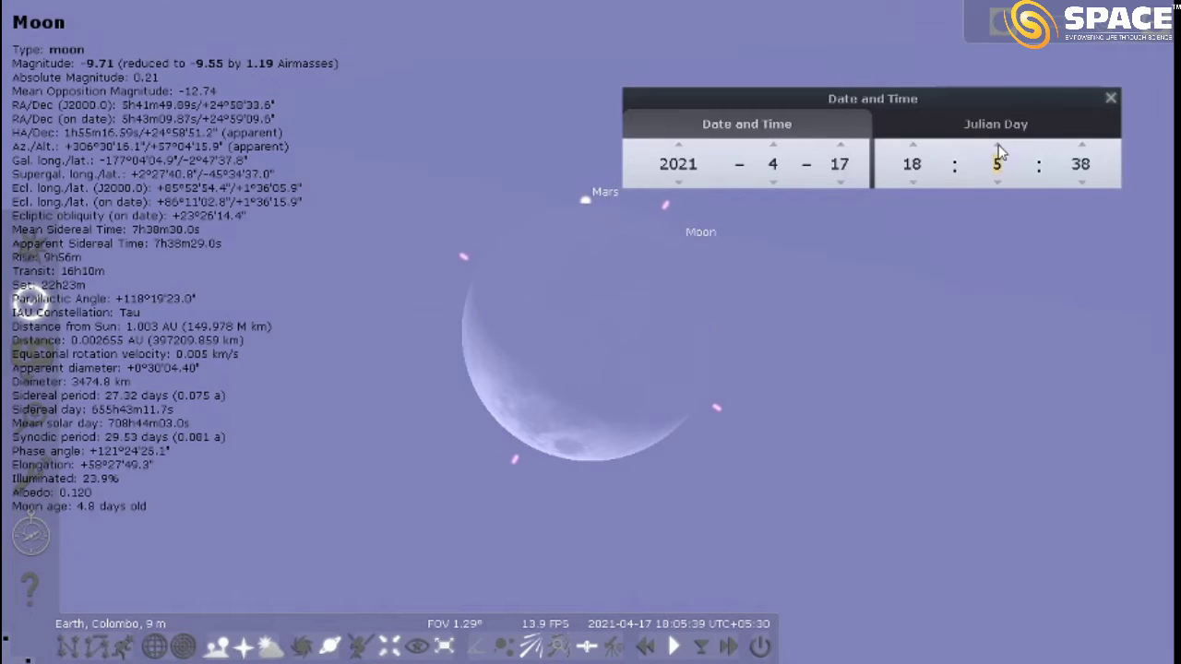
left_click(998, 145)
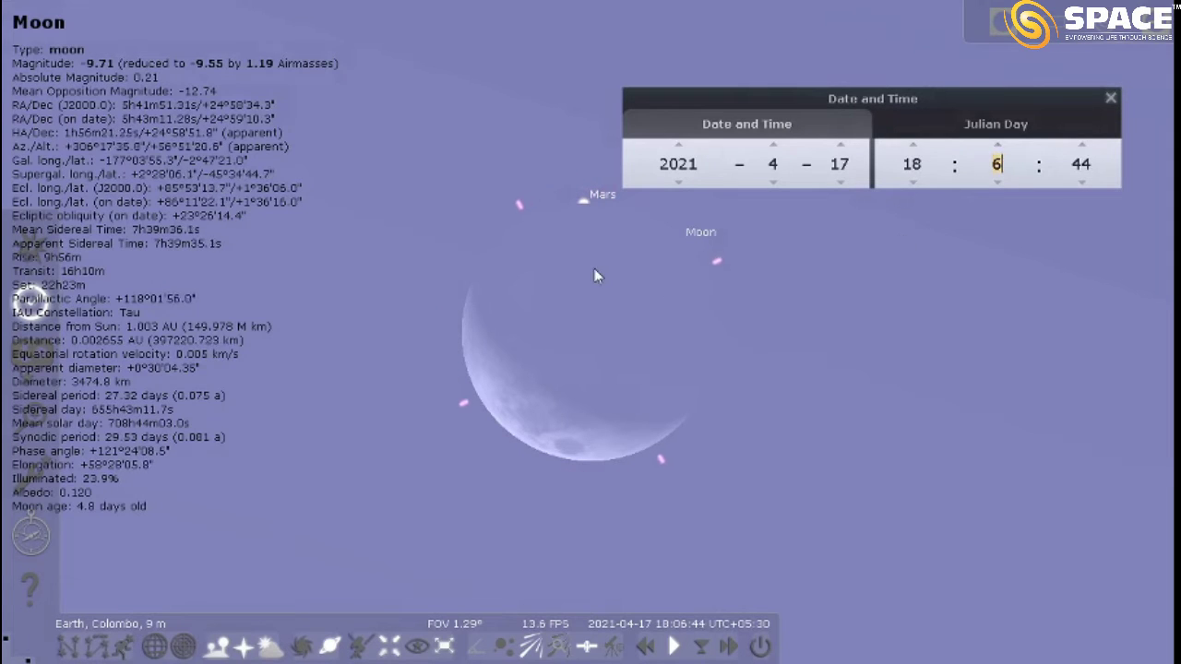
Widen the view slightly around the Moon and rewind the time minute by minute to 17:49
scroll(645, 347, "down", 3)
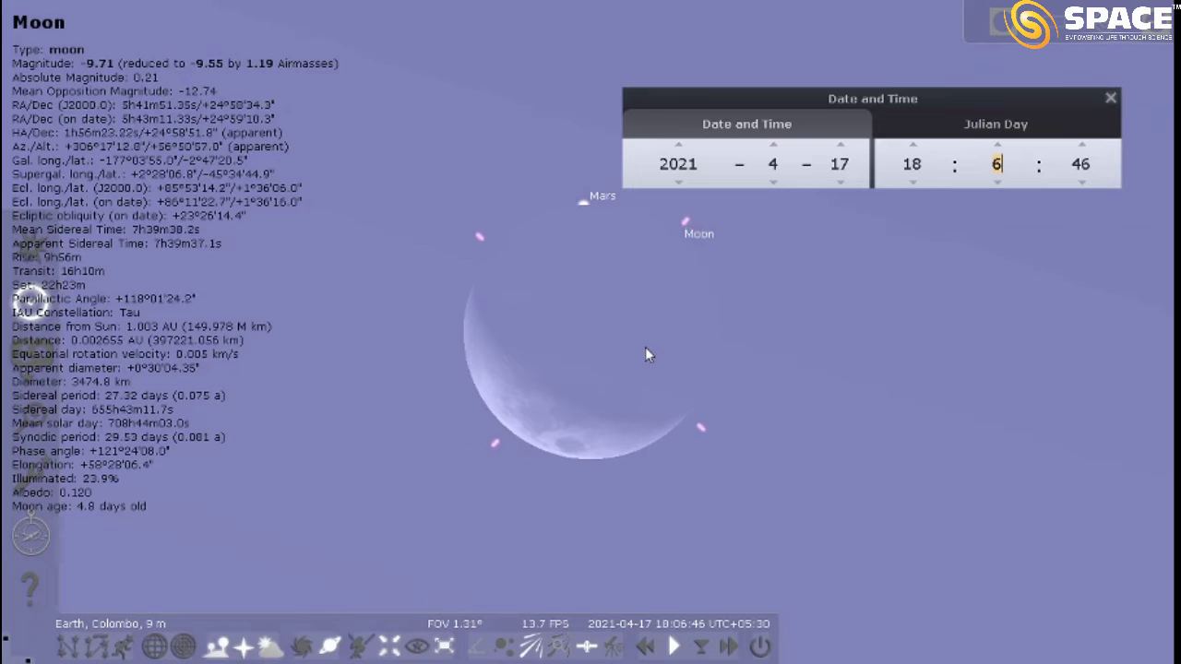
key("Down")
key("Down")
key("Down")
key("Down")
key("Down")
key("Down")
key("Down")
key("Down")
key("Down")
key("Down")
key("Down")
key("Down")
key("Down")
key("Down")
key("Down")
key("Down")
key("Down")
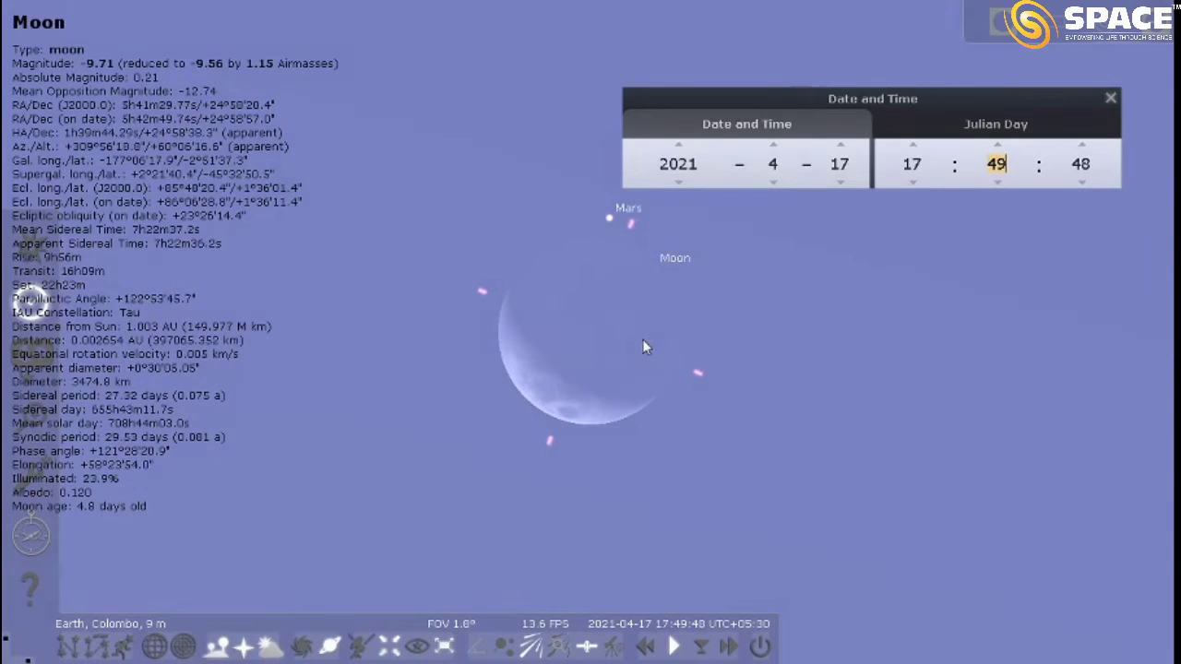
Replay Mars's approach to the Moon by advancing the time minute by minute to 18:00
key("Up")
key("Up")
key("Up")
key("Up")
key("Up")
key("Up")
key("Up")
key("Up")
key("Up")
key("Up")
key("Up")
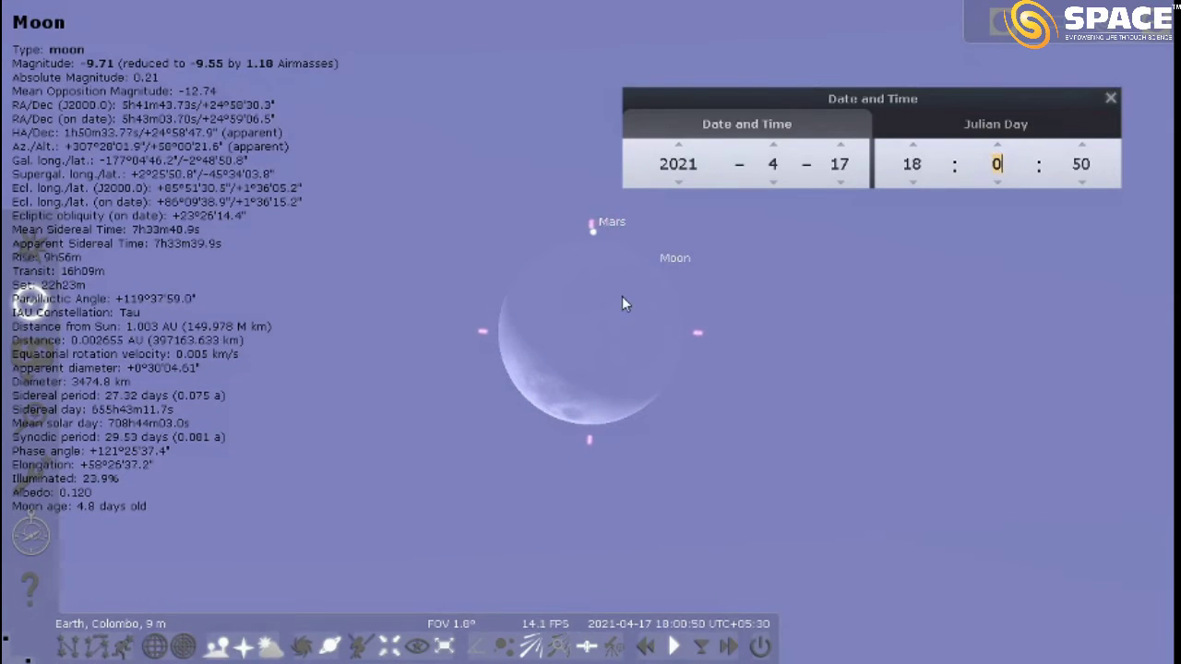
Zoom out to a 118° view showing the Moon above the horizon and turn on the azimuthal grid
left_click(611, 306)
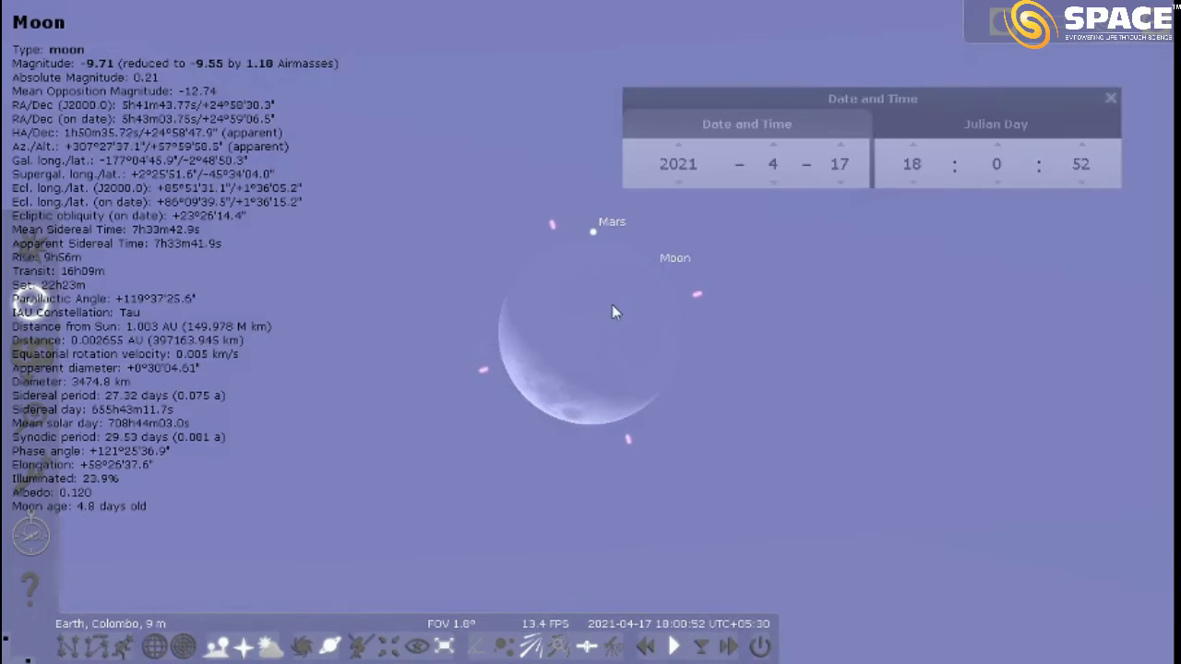
scroll(612, 308, "down", 3)
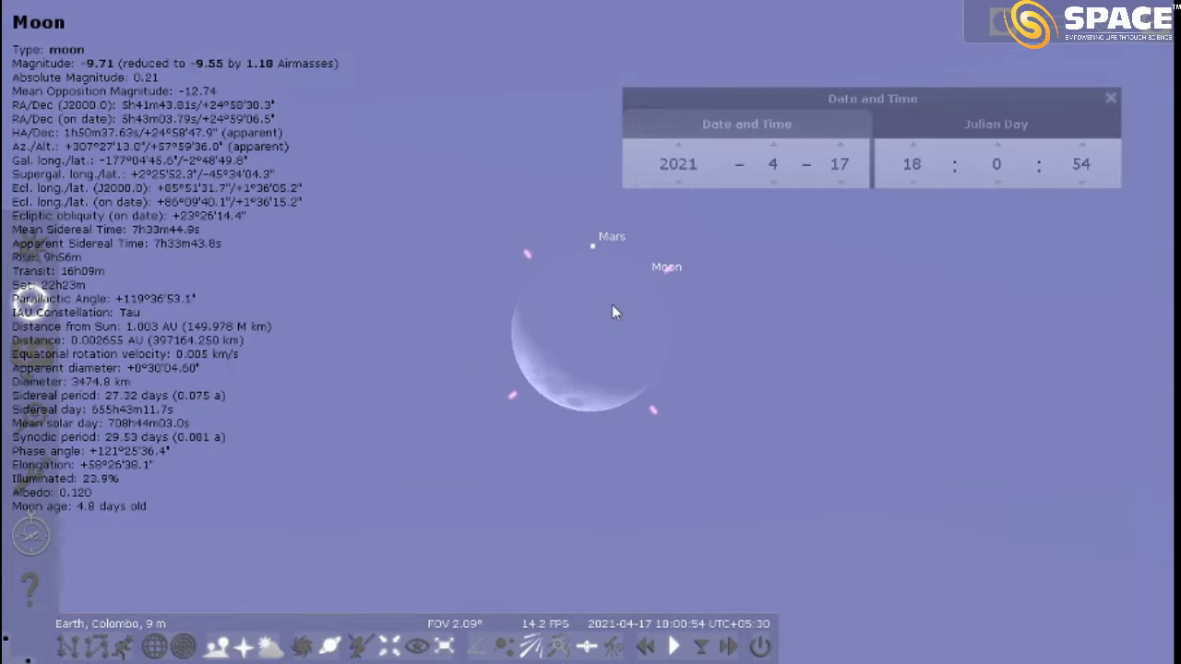
scroll(613, 309, "down", 5)
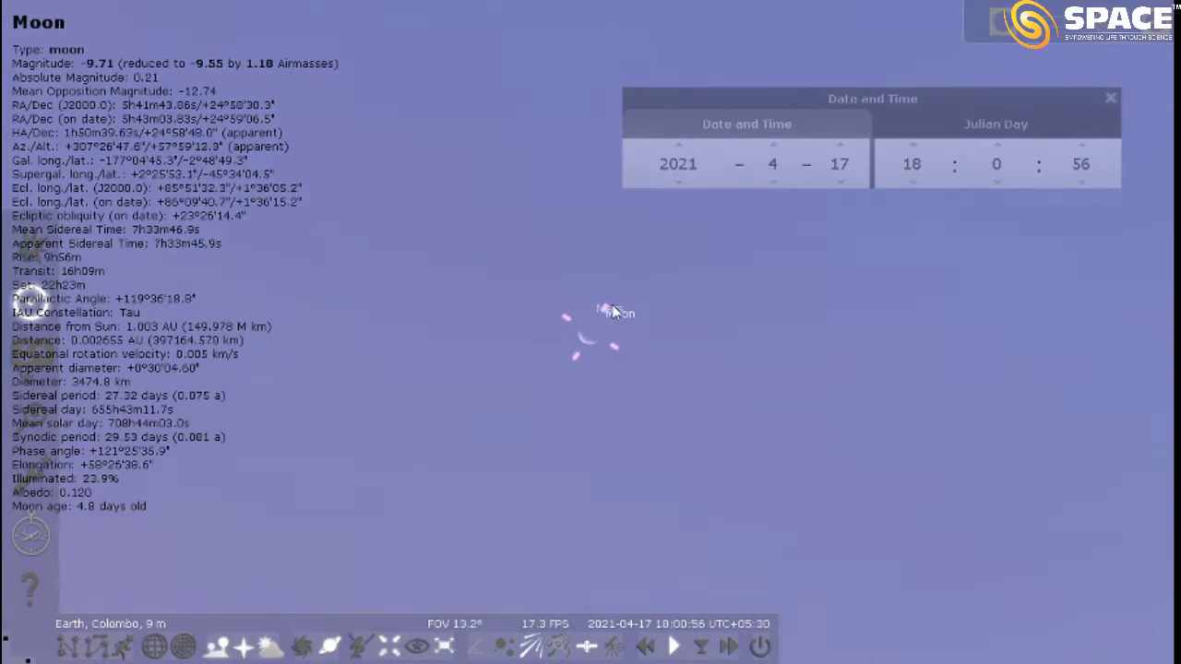
scroll(613, 310, "down", 3)
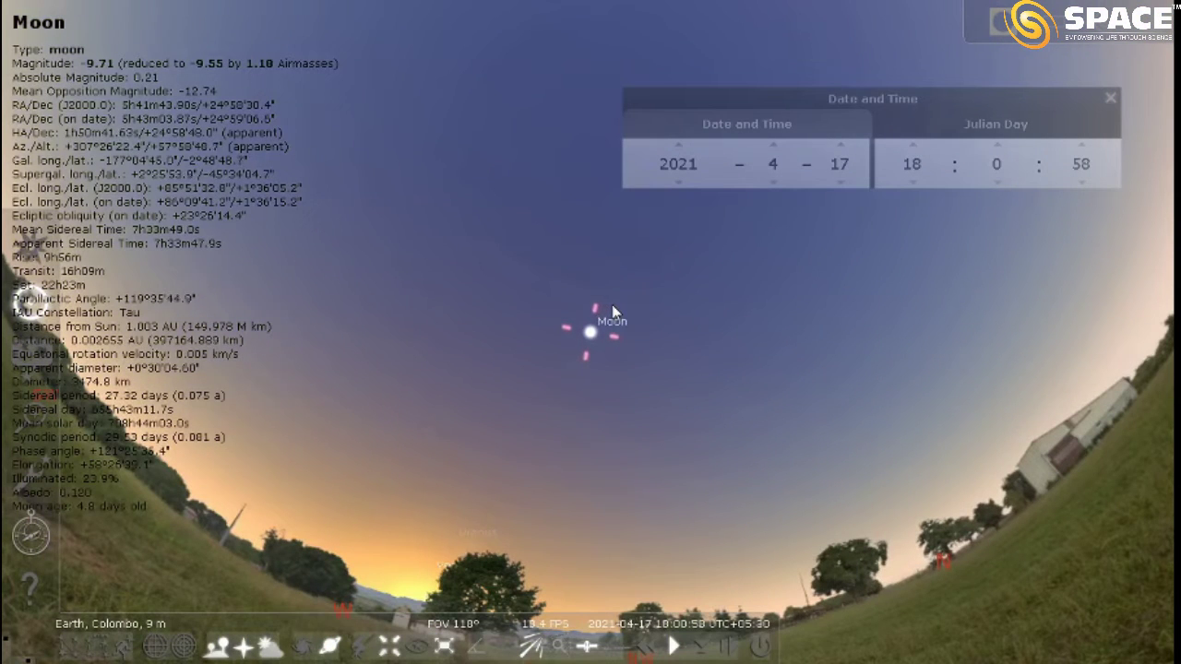
key("Down")
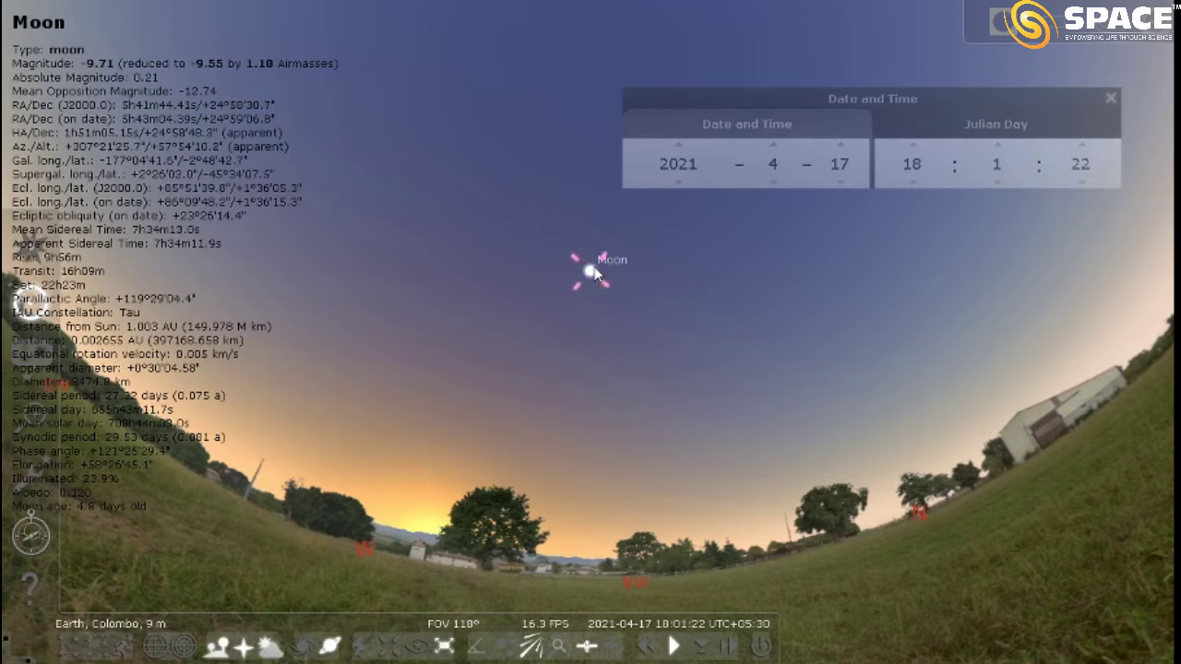
left_click(184, 649)
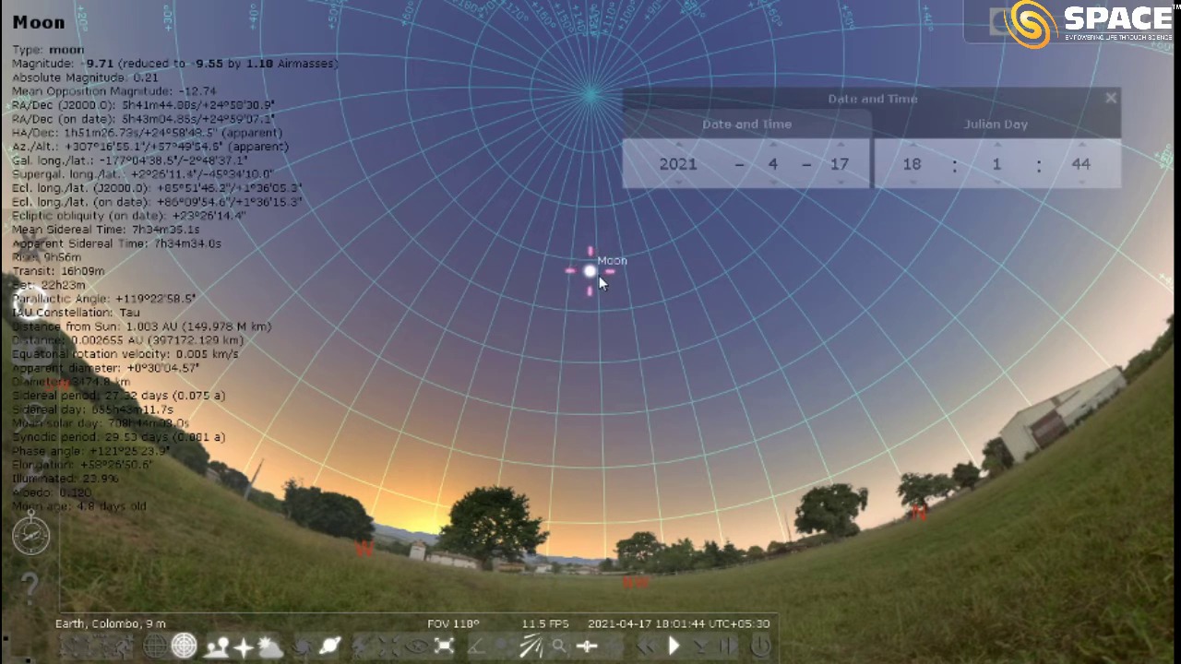
With the wide sky and grid in view, advance the simulation time to 18:06
left_click(999, 145)
left_click(999, 146)
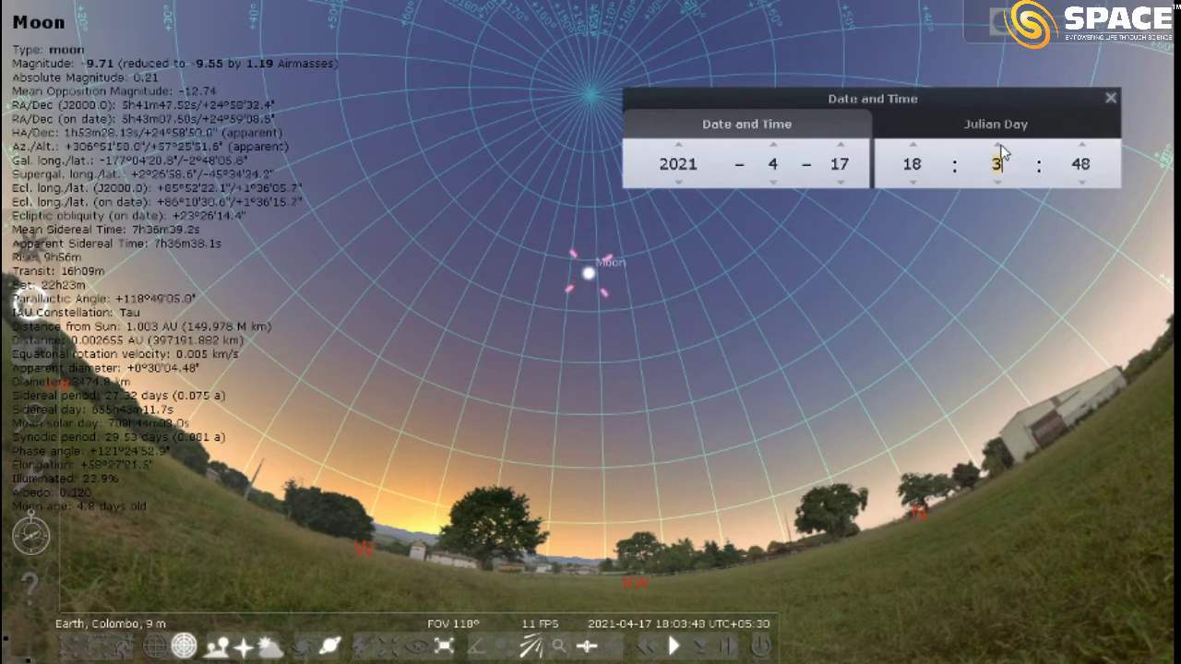
left_click(999, 146)
left_click(999, 145)
left_click(999, 146)
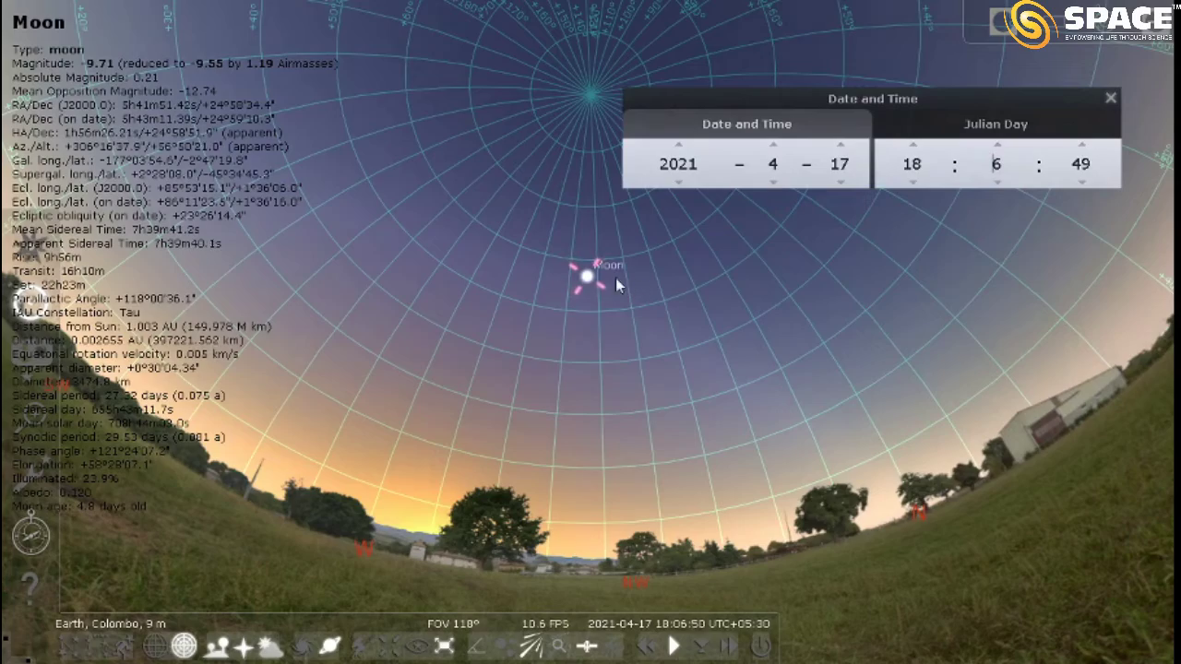
Select the Moon, centre the view on it, and zoom in on its disc to a field of view of about 1°
left_click(592, 280)
key("space")
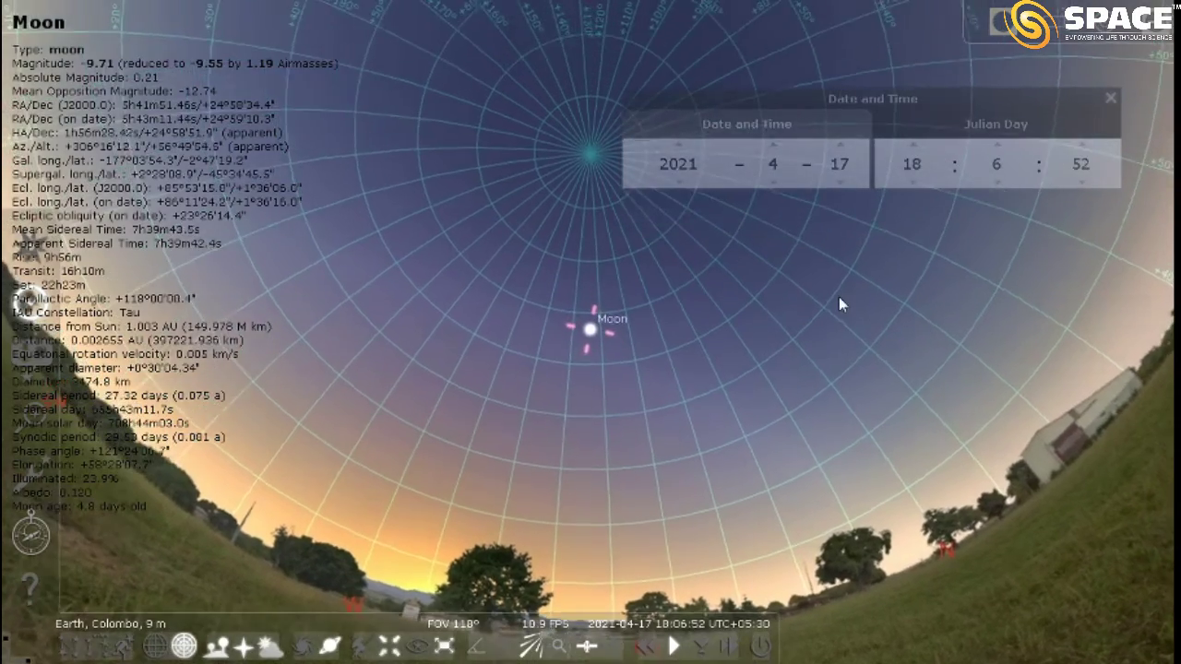
key("slash")
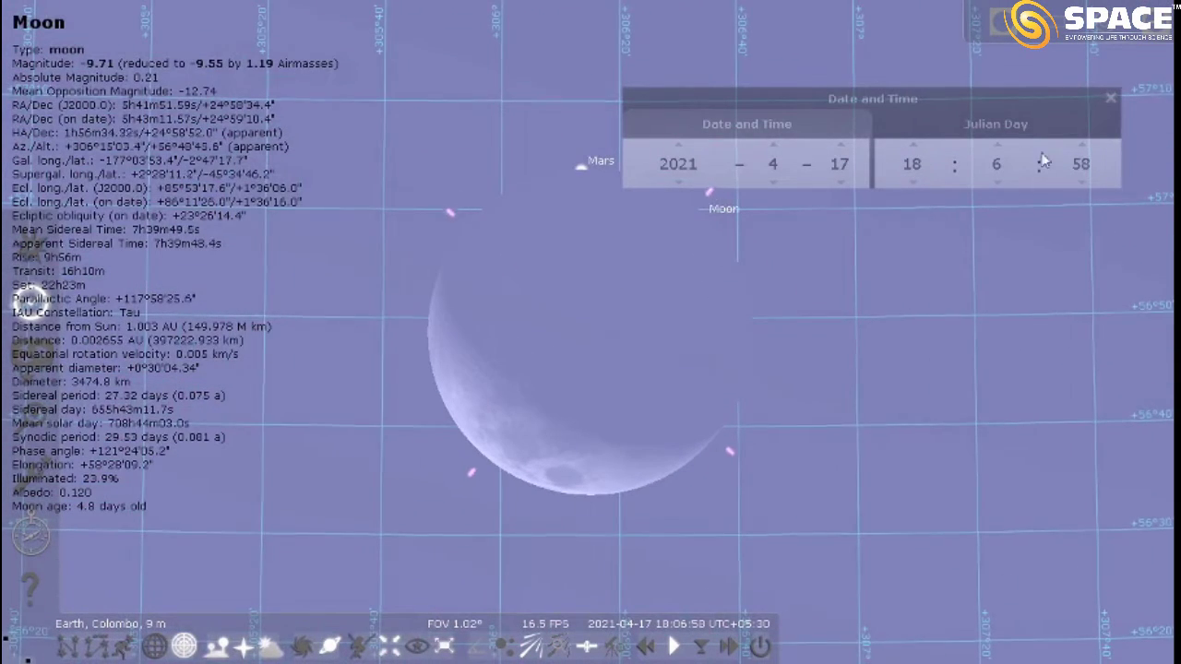
Advance the minutes from the Moon close-up to 19:00 to follow the occultation while Mars is hidden
scroll(996, 153, "up", 5)
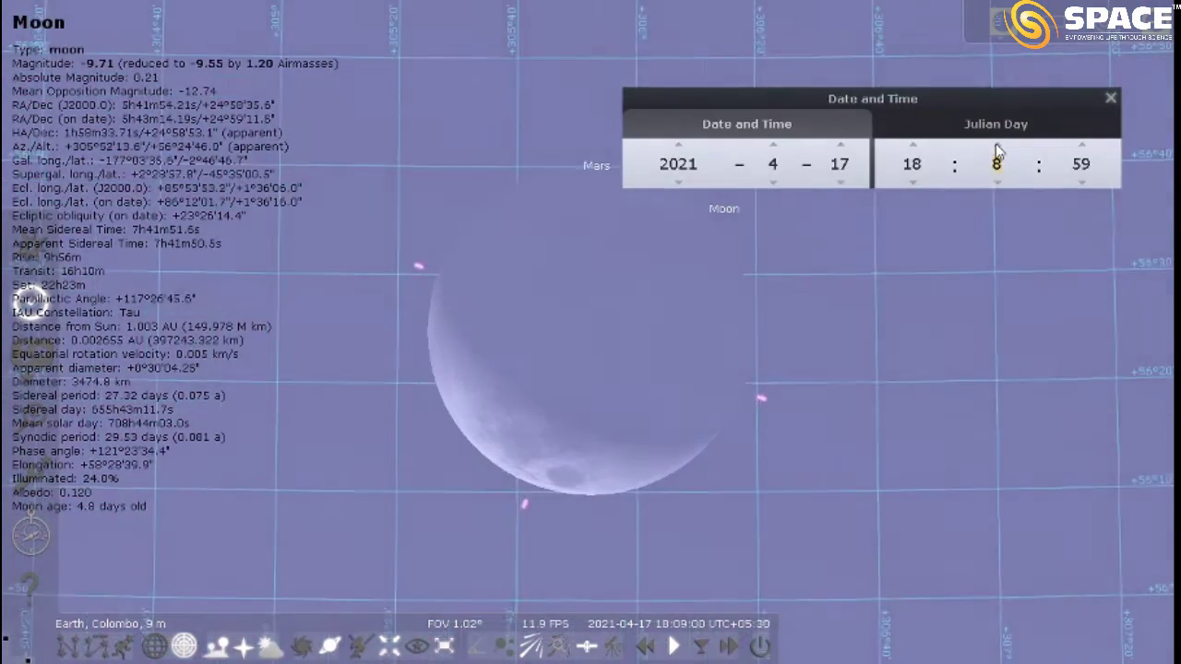
scroll(996, 152, "up", 8)
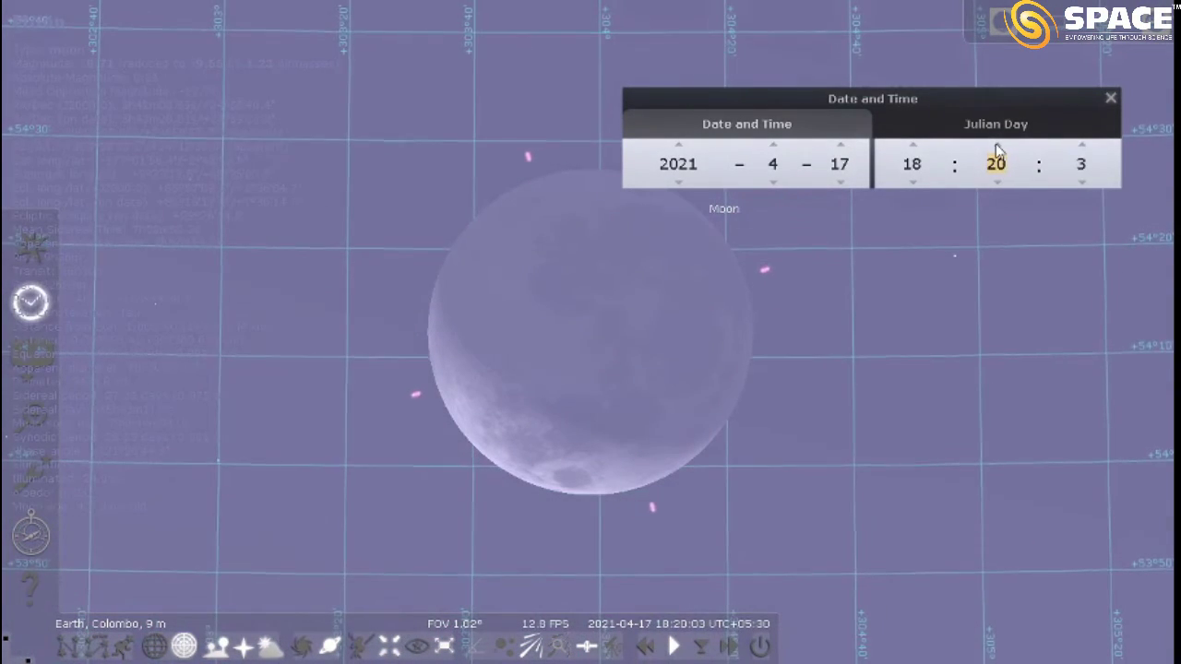
scroll(996, 152, "up", 1)
scroll(996, 152, "up", 2)
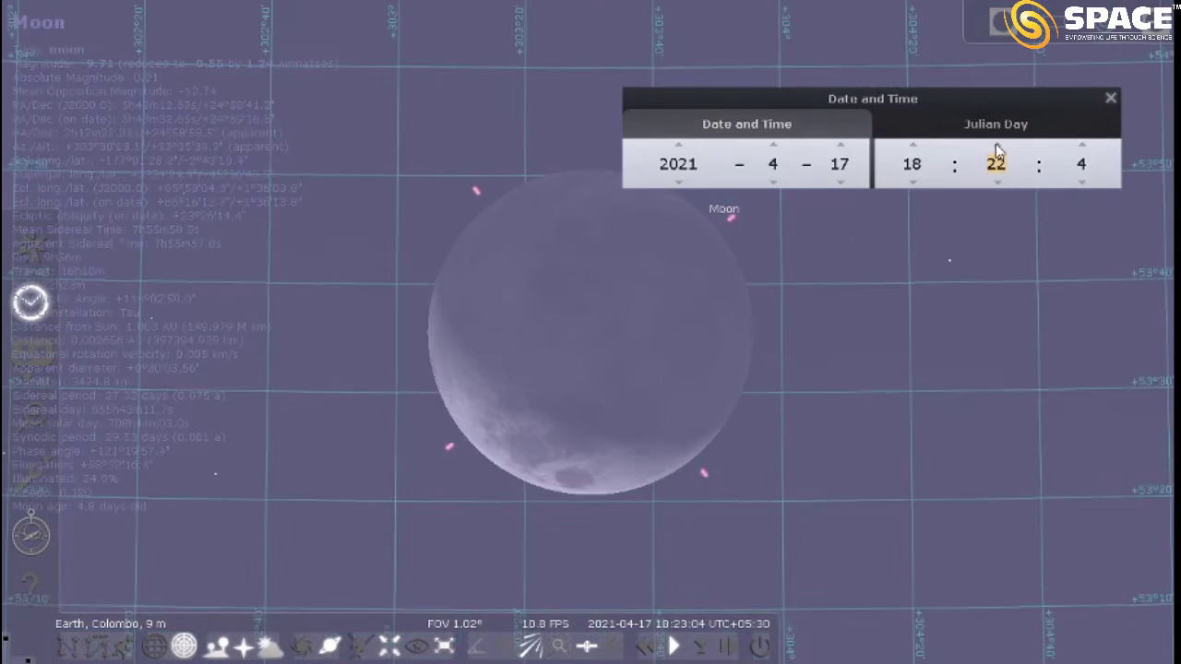
scroll(996, 152, "up", 5)
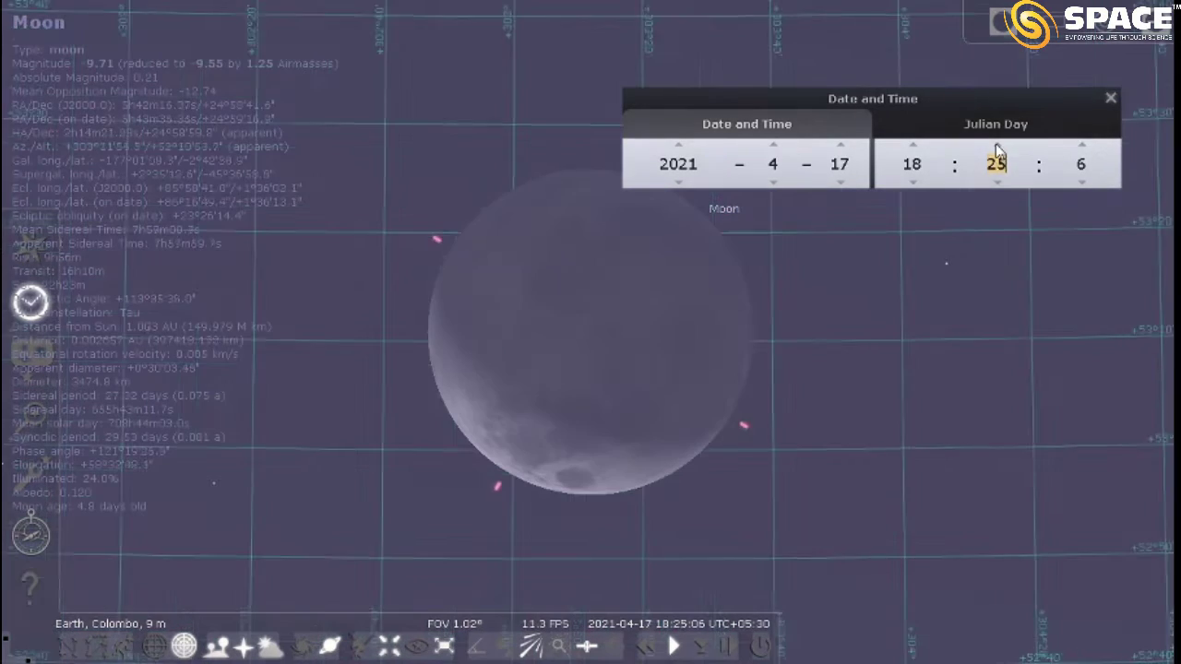
scroll(996, 152, "up", 6)
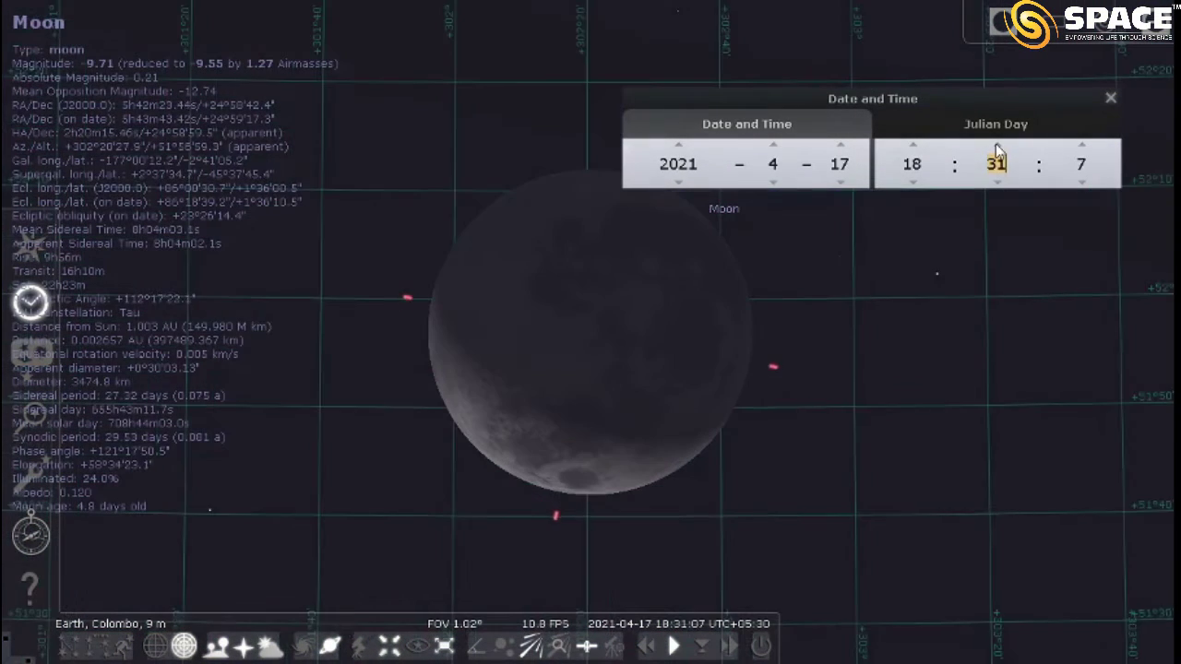
scroll(996, 152, "up", 3)
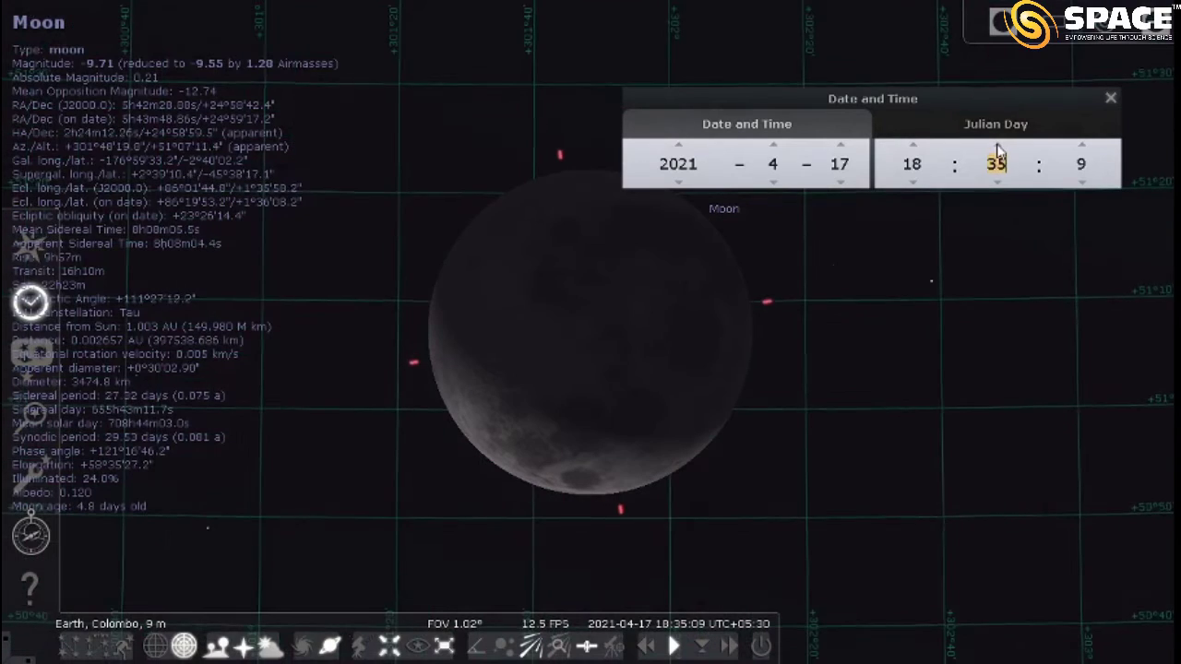
scroll(997, 153, "up", 4)
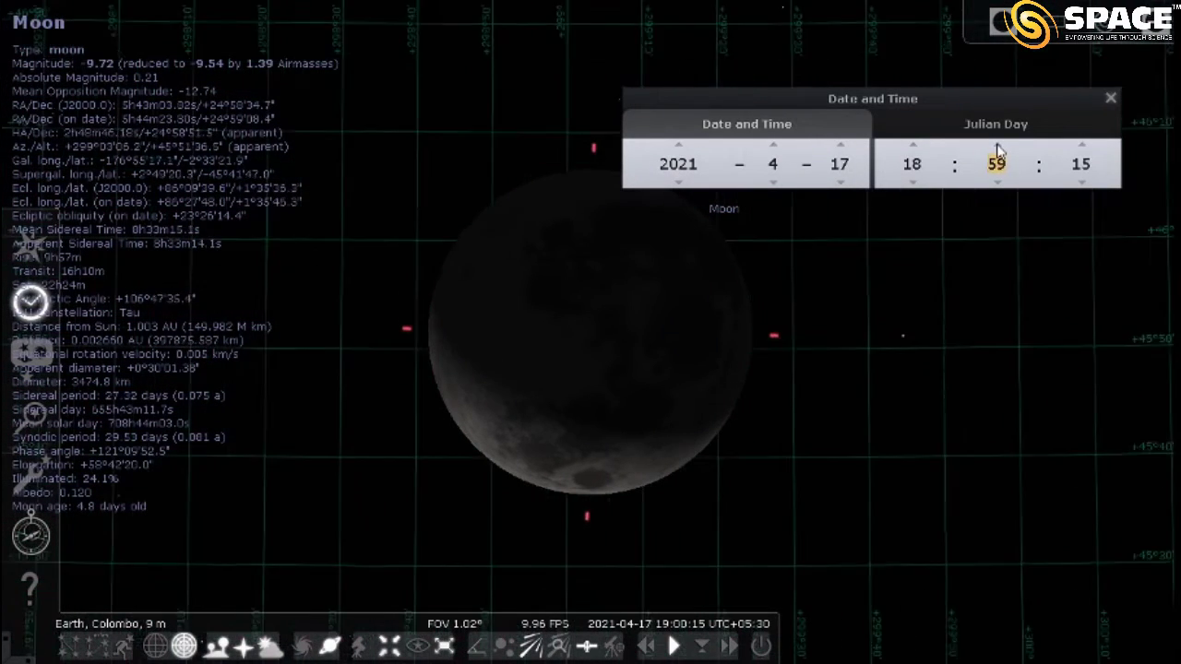
Advance the minutes to 19:37 and step back to settle on 19:35, where Mars reappears at the Moon's lower edge
scroll(997, 150, "up", 5)
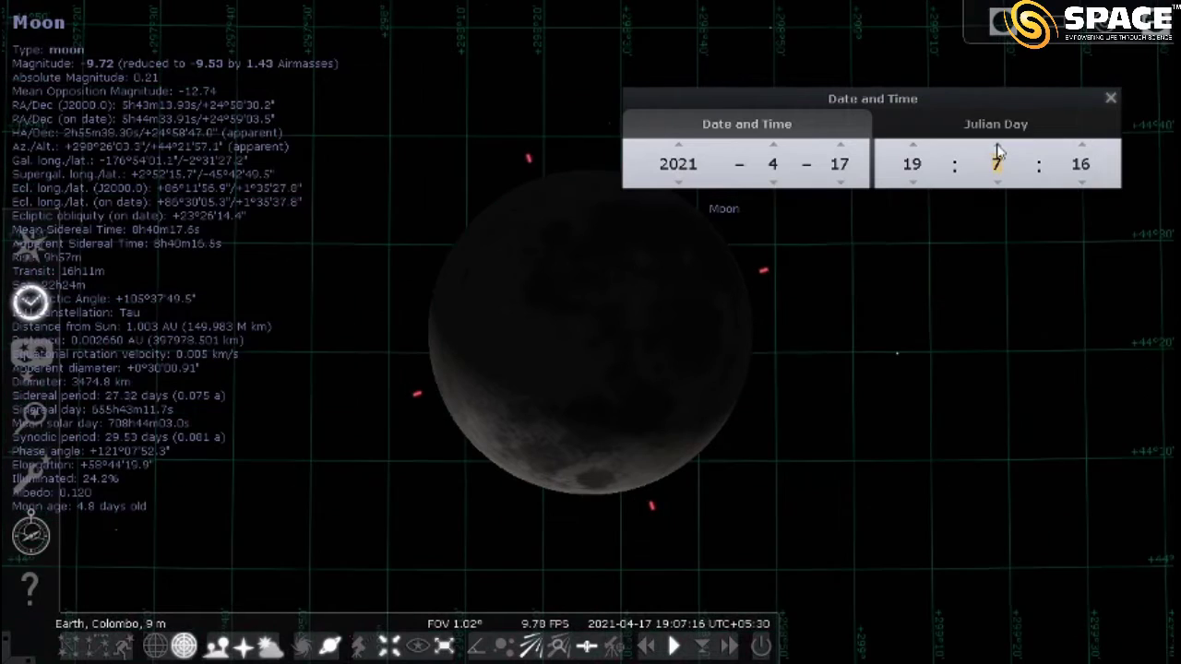
scroll(997, 151, "up", 9)
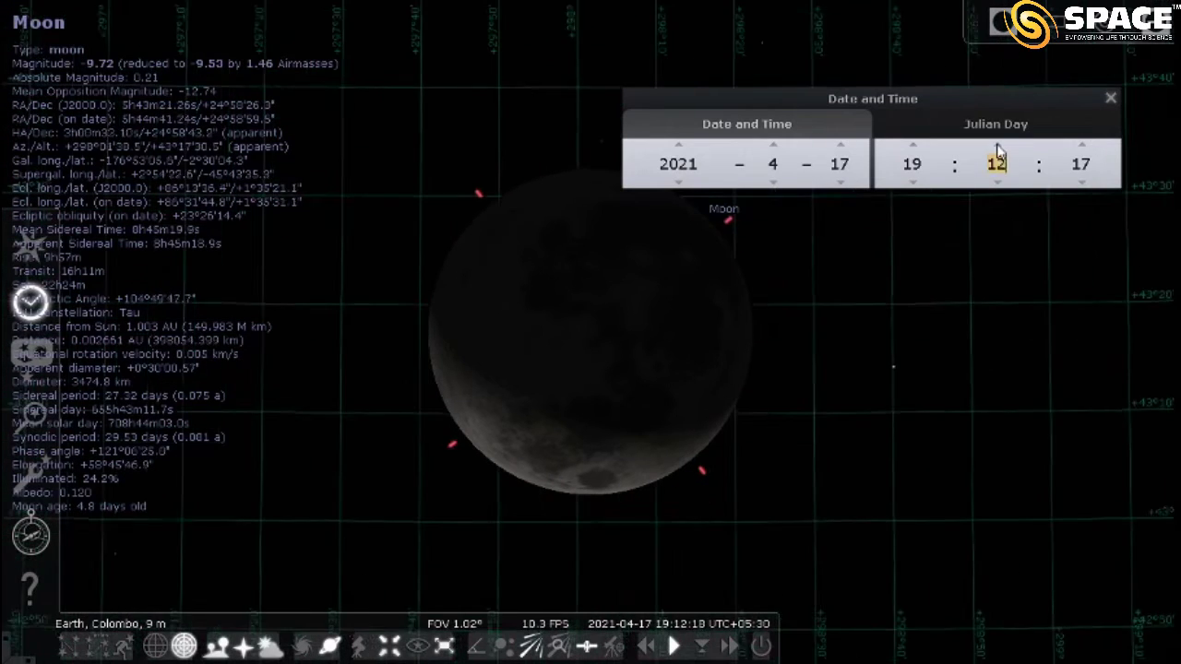
scroll(997, 150, "up", 6)
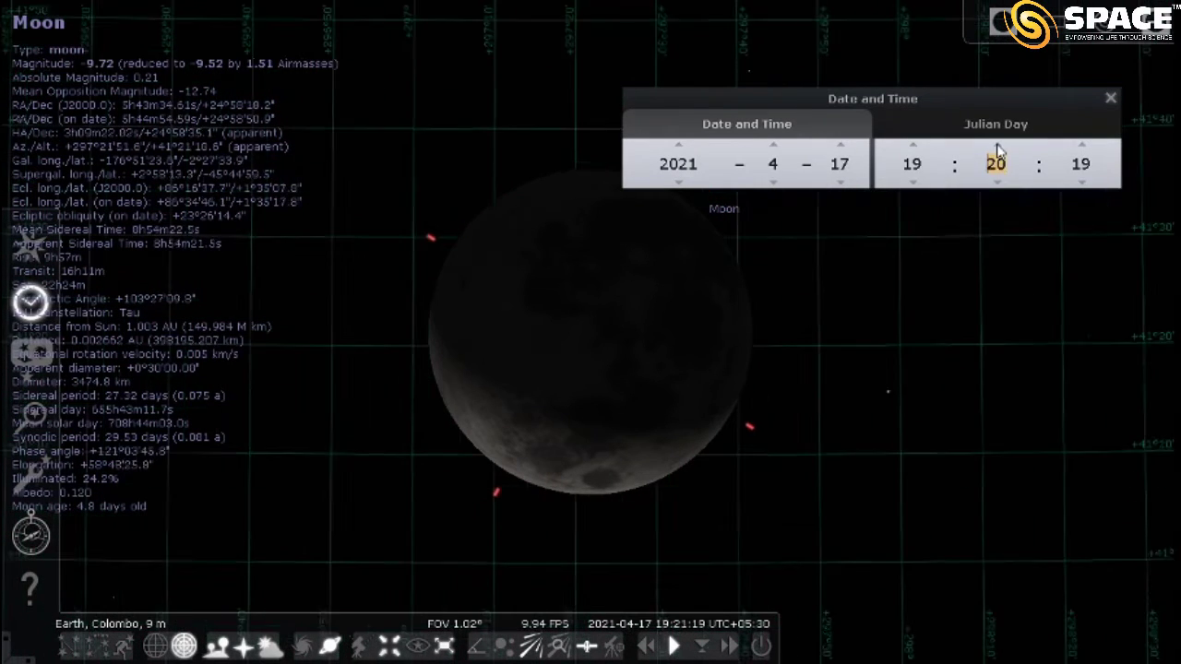
scroll(997, 150, "up", 9)
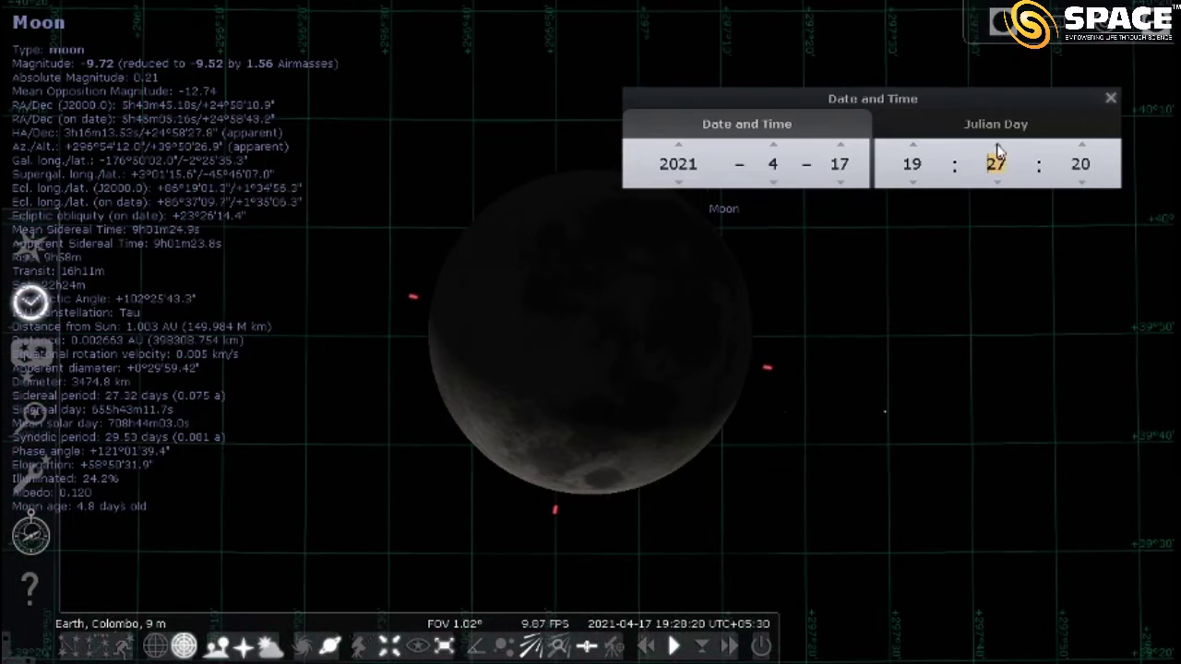
scroll(997, 152, "up", 3)
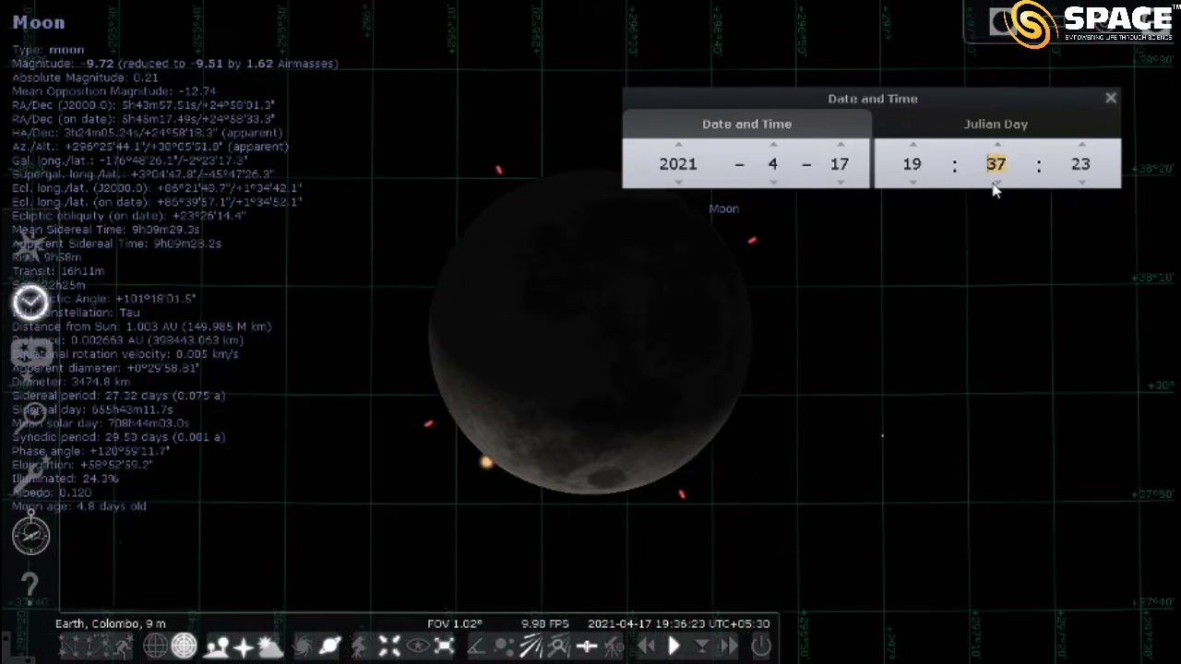
scroll(994, 189, "down", 3)
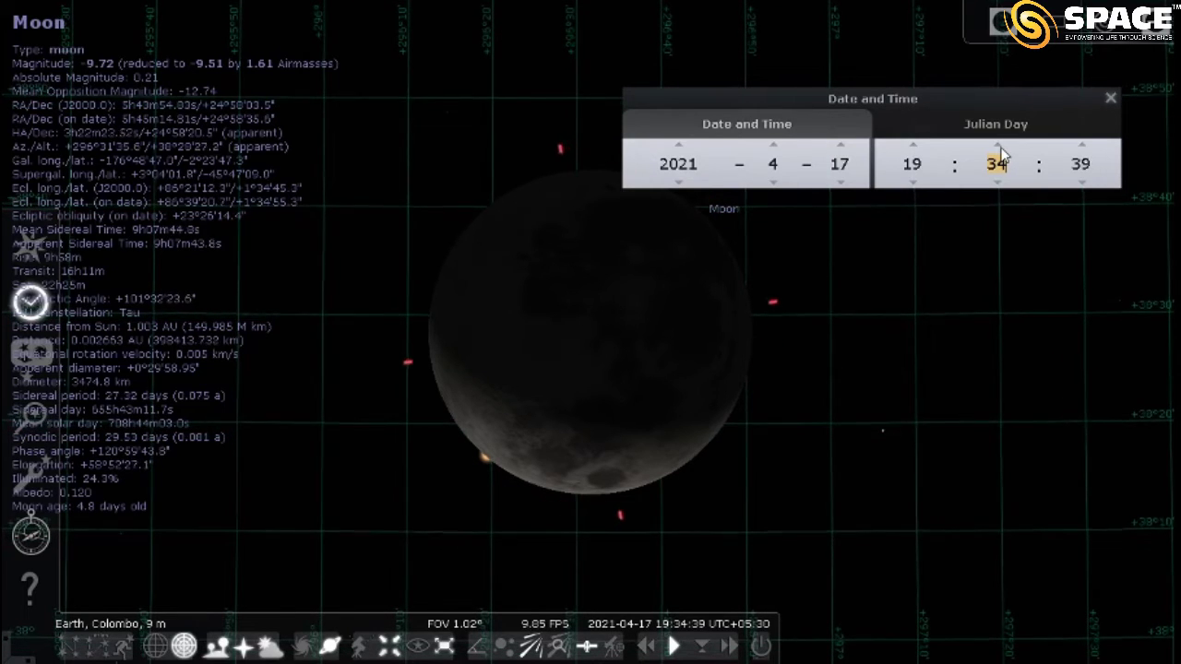
left_click(998, 145)
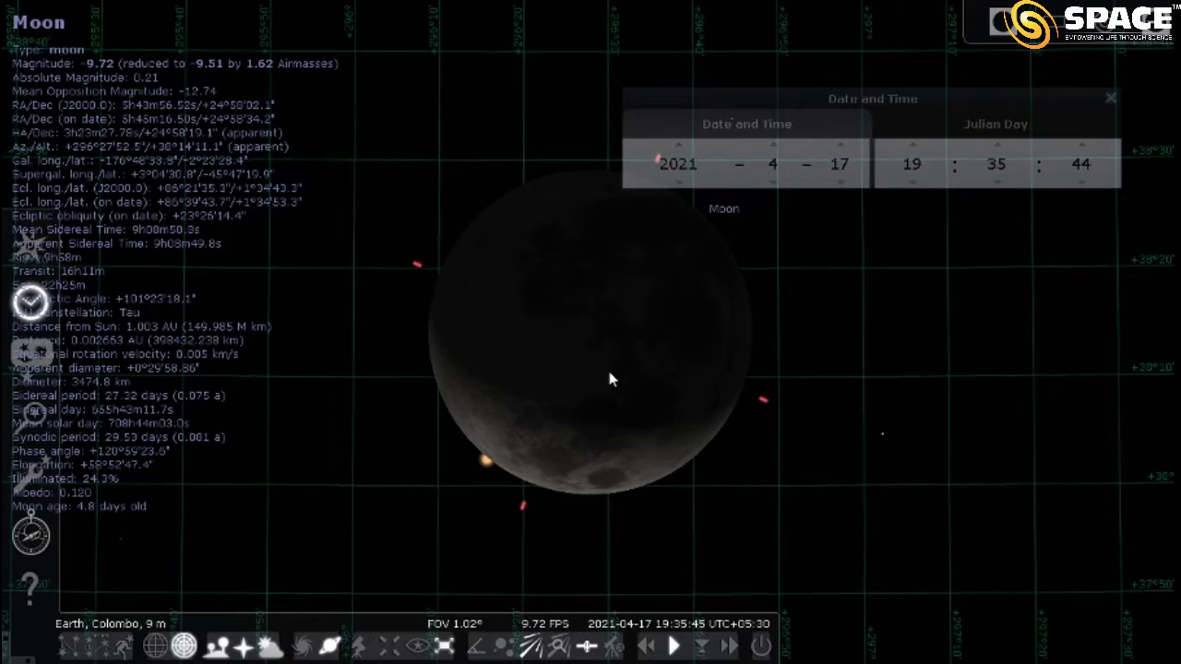
Zoom out from the Moon's disc to a wide field of view of more than 18° around Mars and the Moon
scroll(609, 378, "down", 5)
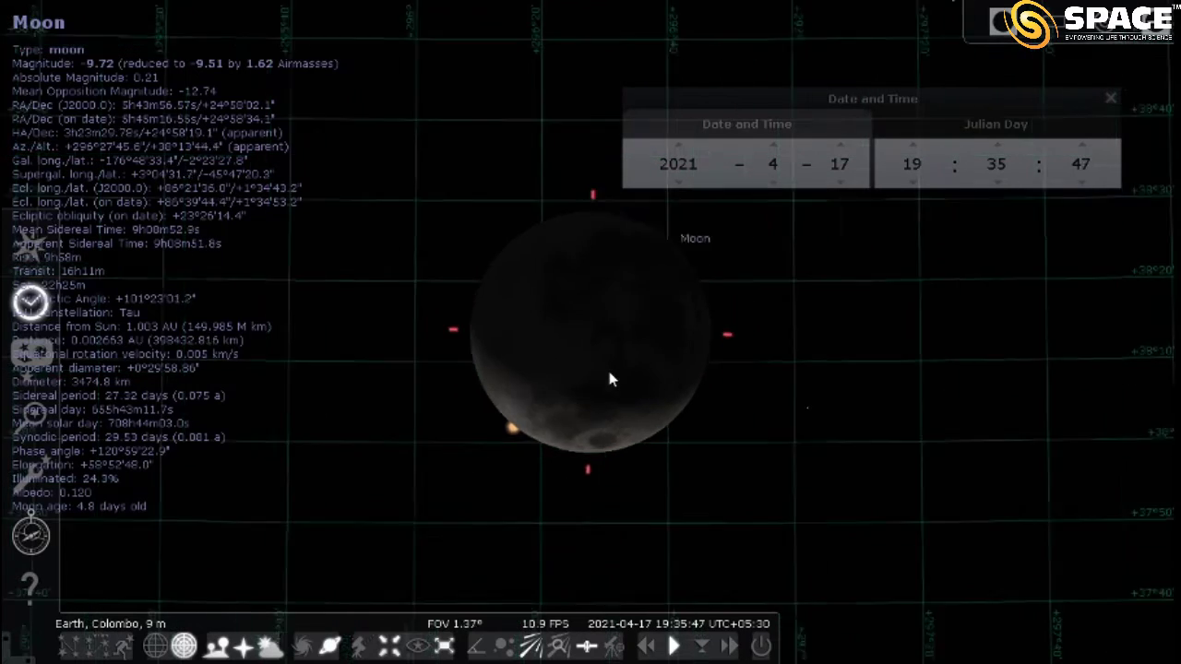
scroll(609, 378, "down", 6)
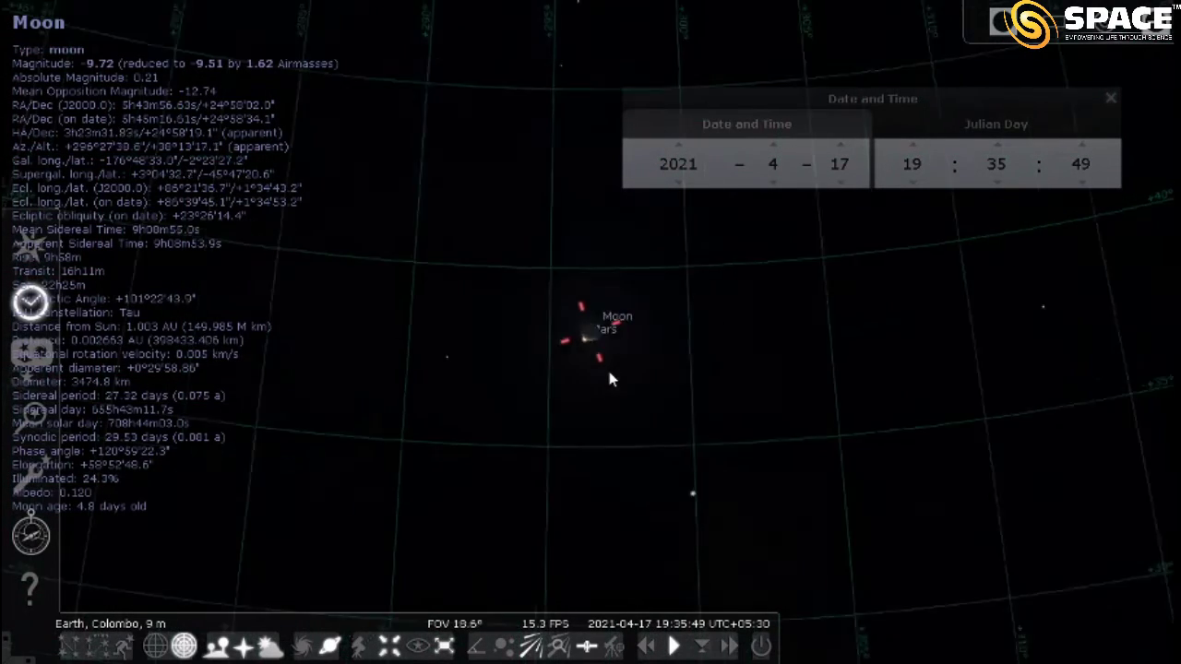
scroll(609, 378, "down", 2)
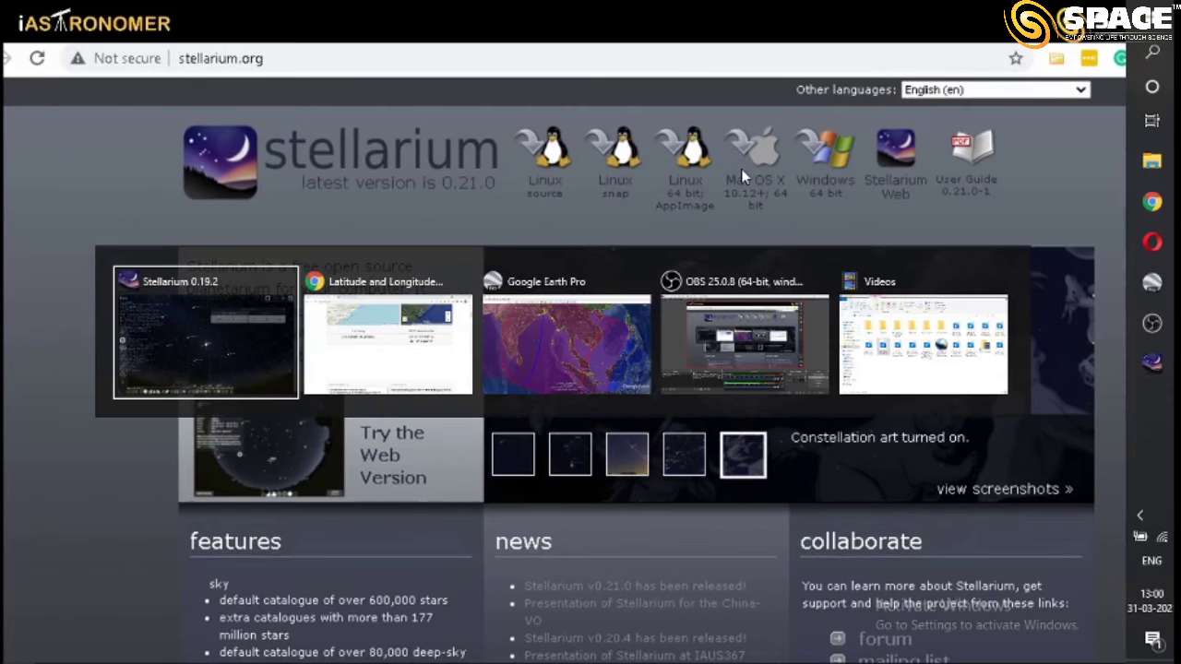
Switch to Chrome, bring up the Occultation of a Planet page for Mars and highlight its web address
key("alt+Tab")
key("alt+Tab")
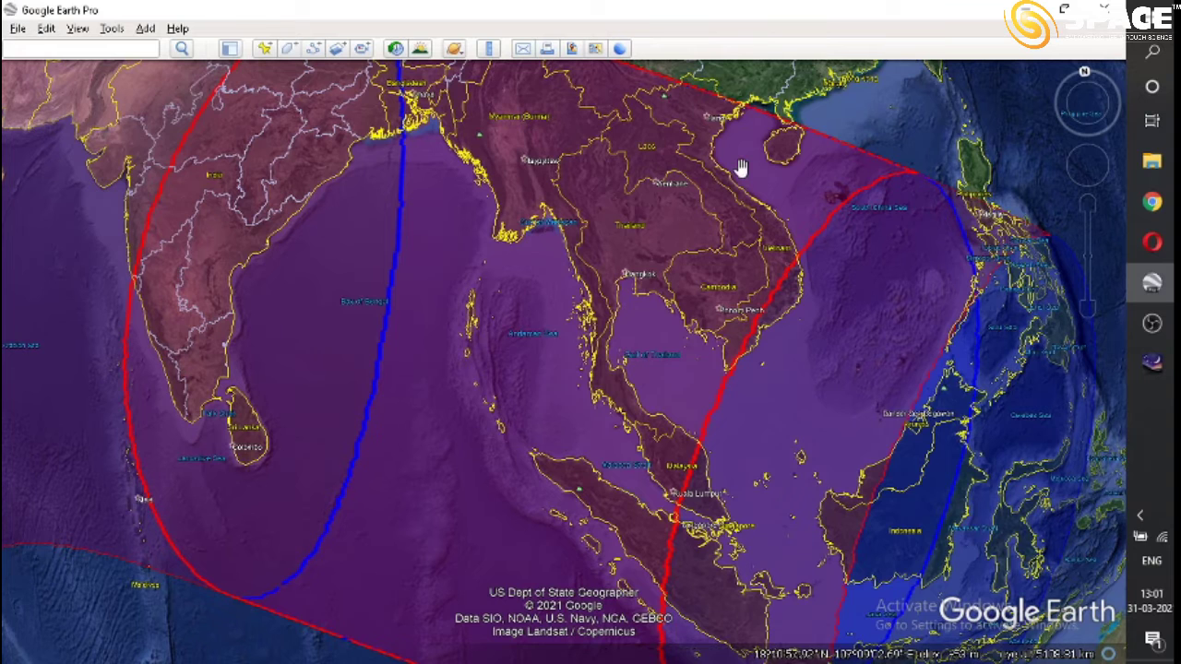
key("alt+Tab")
key("alt+Tab")
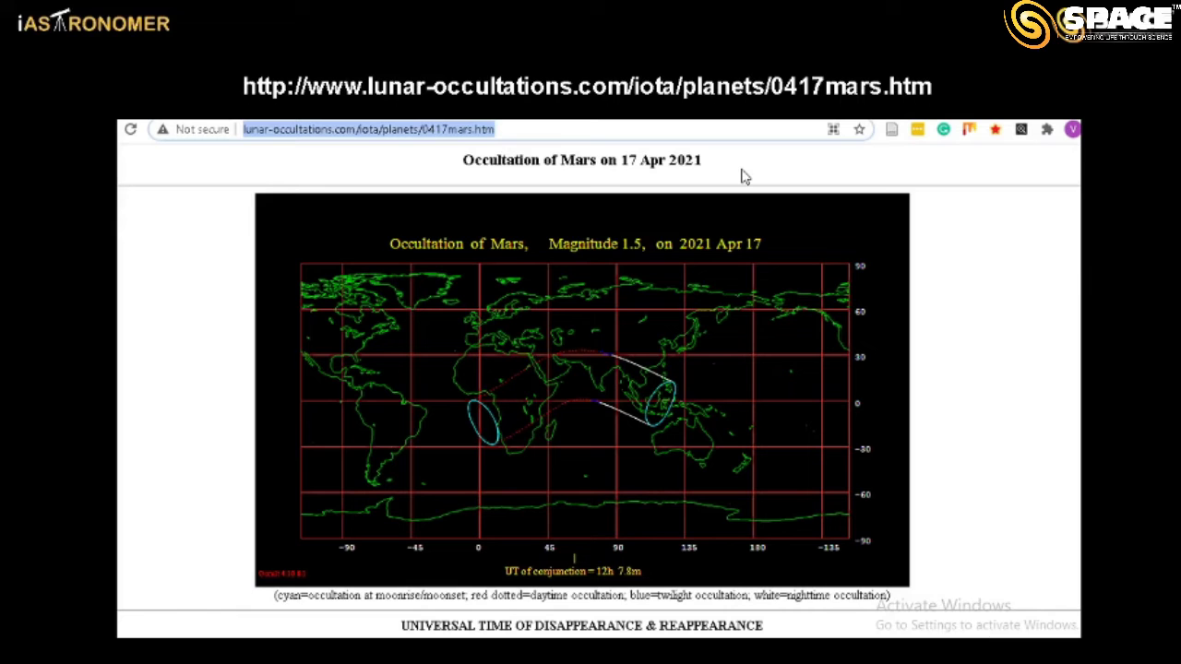
key("alt+Tab")
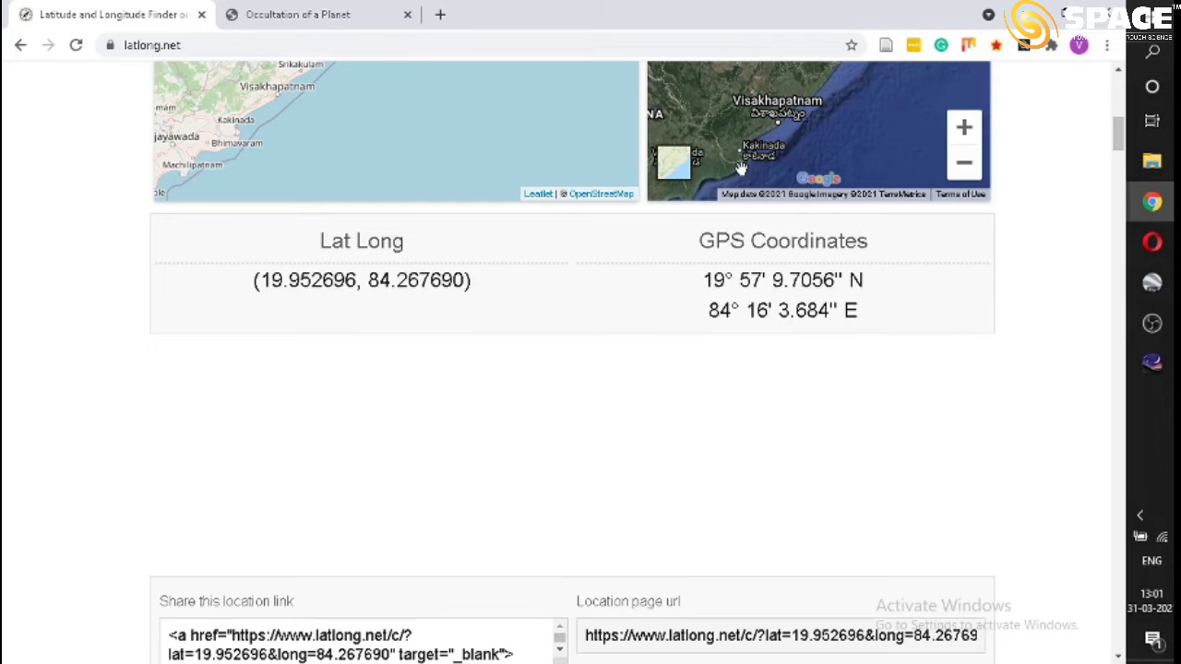
left_click(305, 16)
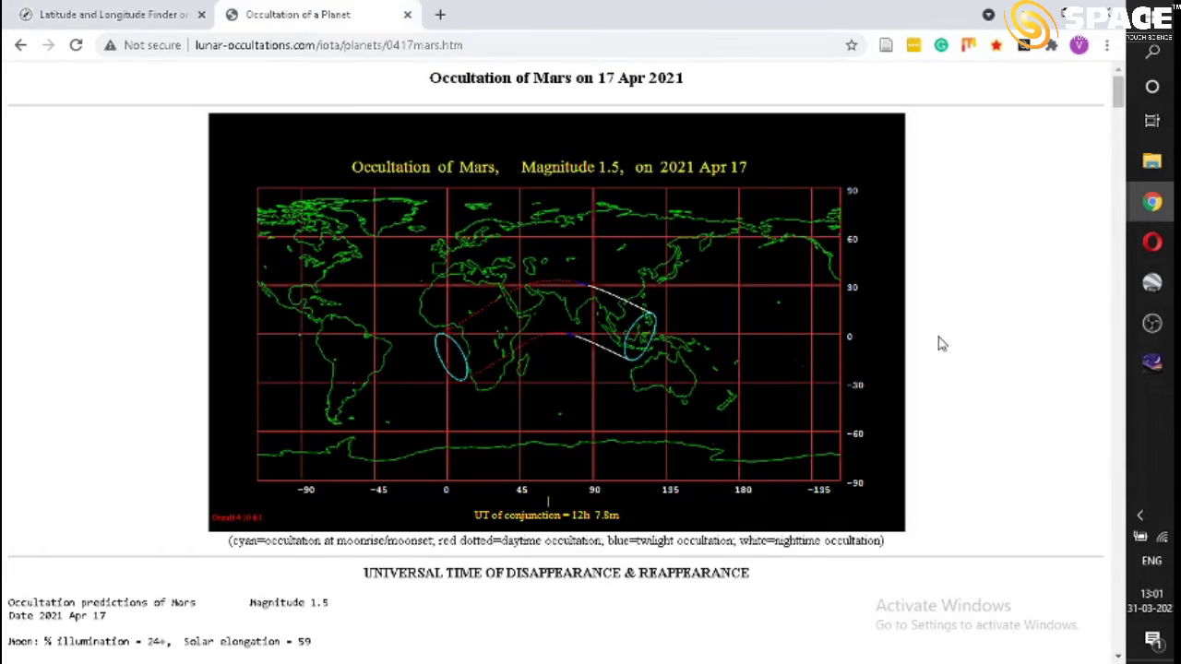
left_click(432, 49)
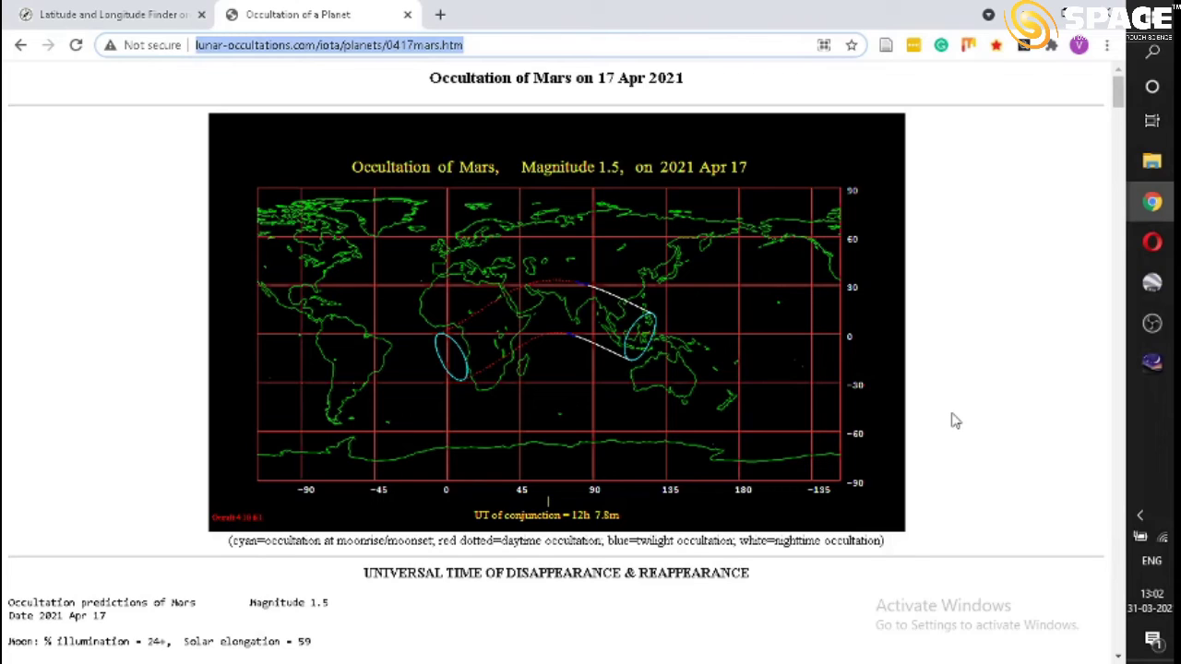
Find the Disappearance table below the world map and highlight its title, the first locations and the U.T. heading
scroll(674, 430, "down", 3)
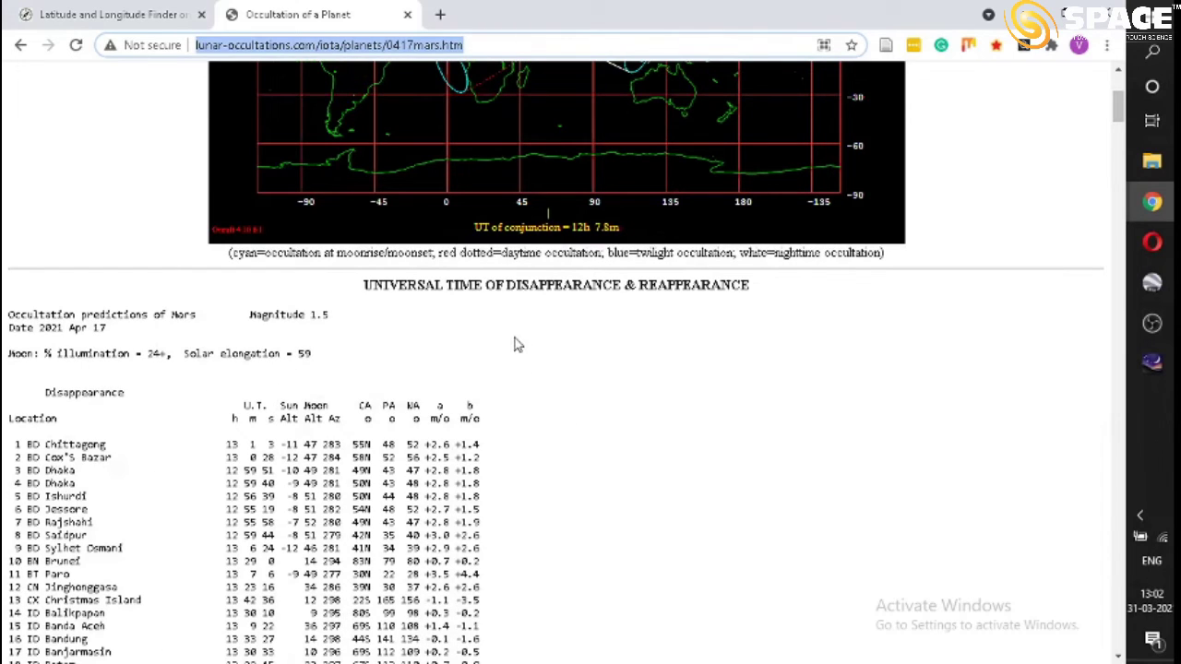
left_click_drag(44, 392, 130, 397)
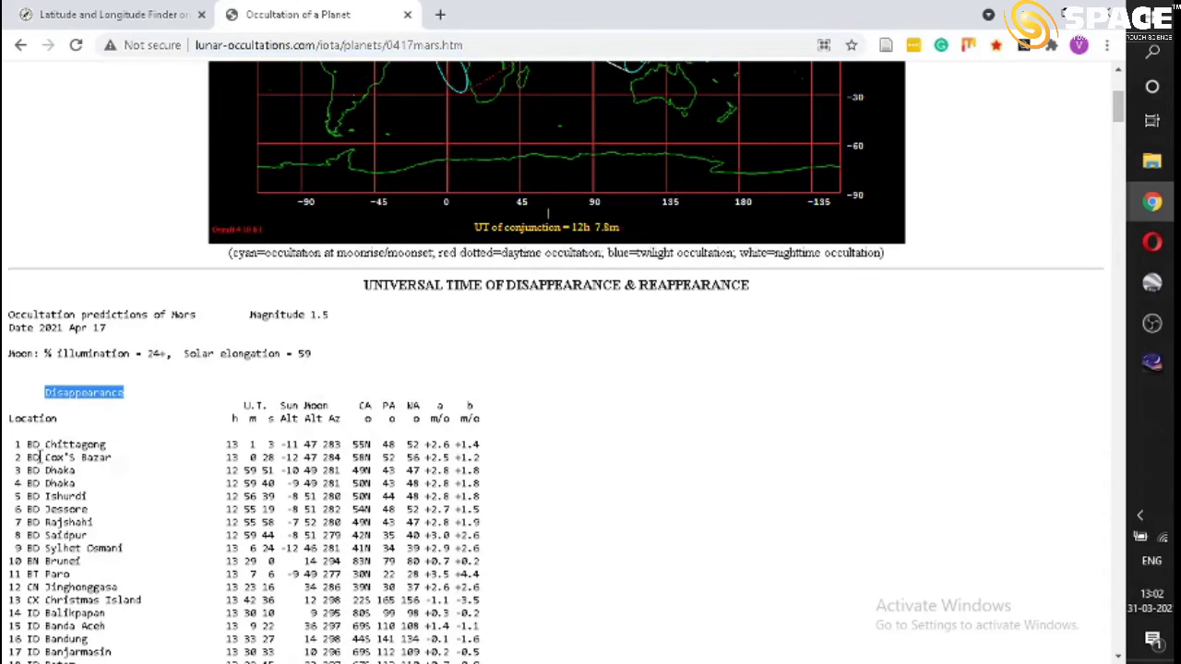
left_click_drag(27, 443, 92, 598)
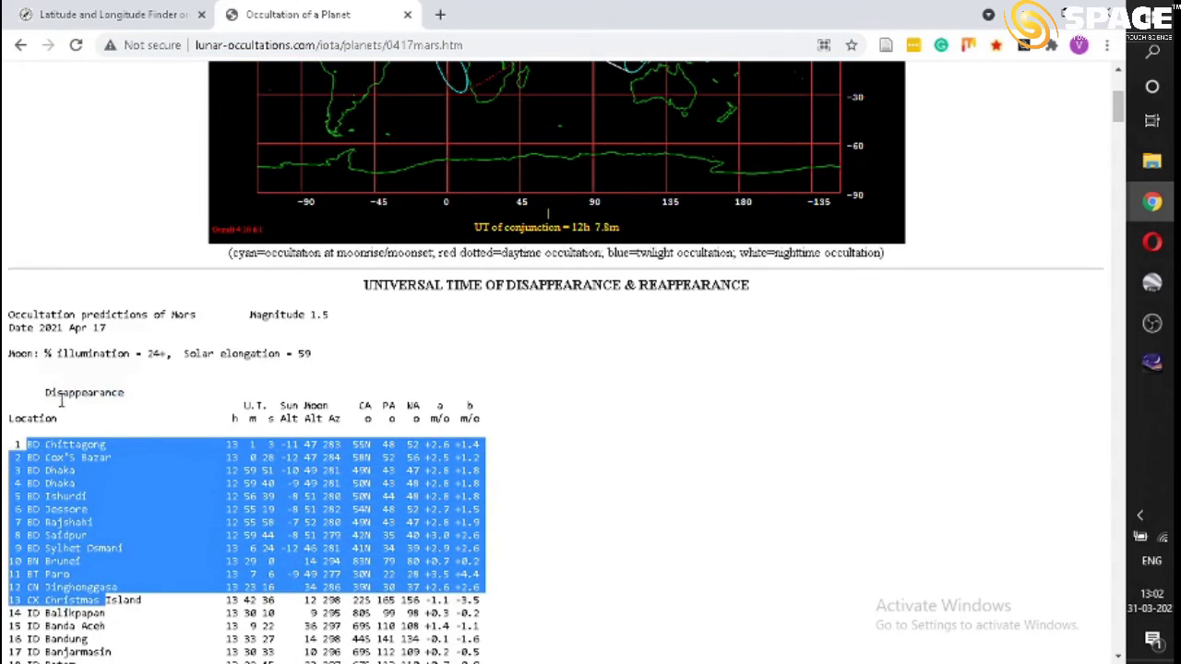
left_click_drag(44, 392, 130, 400)
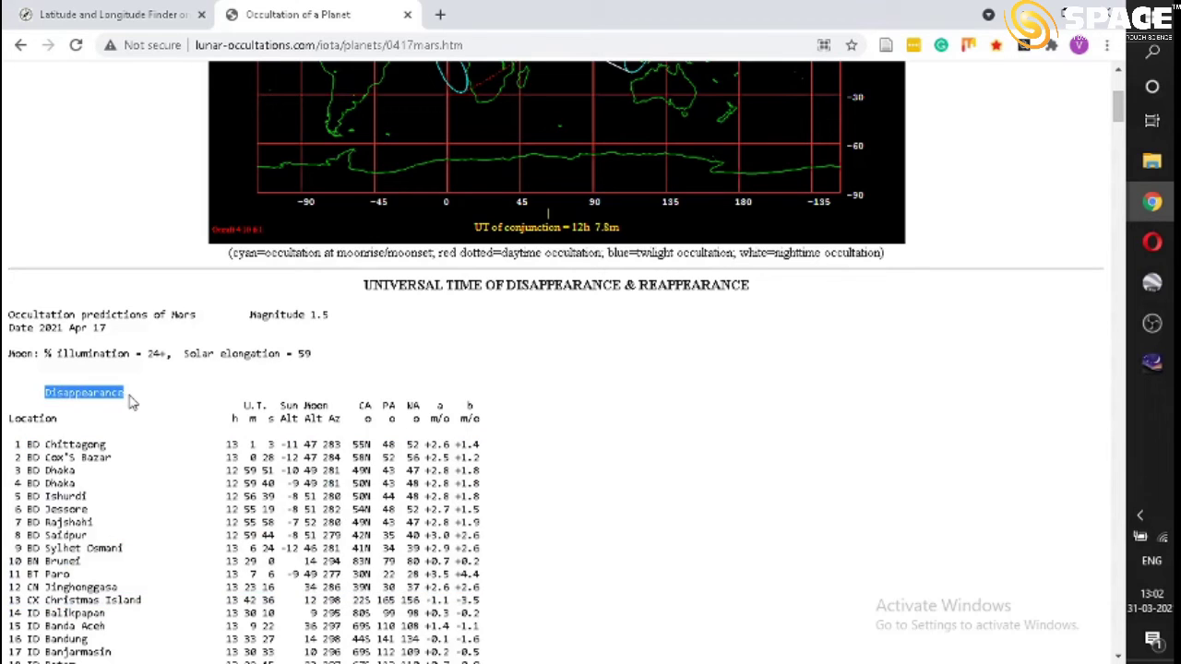
left_click_drag(243, 406, 263, 407)
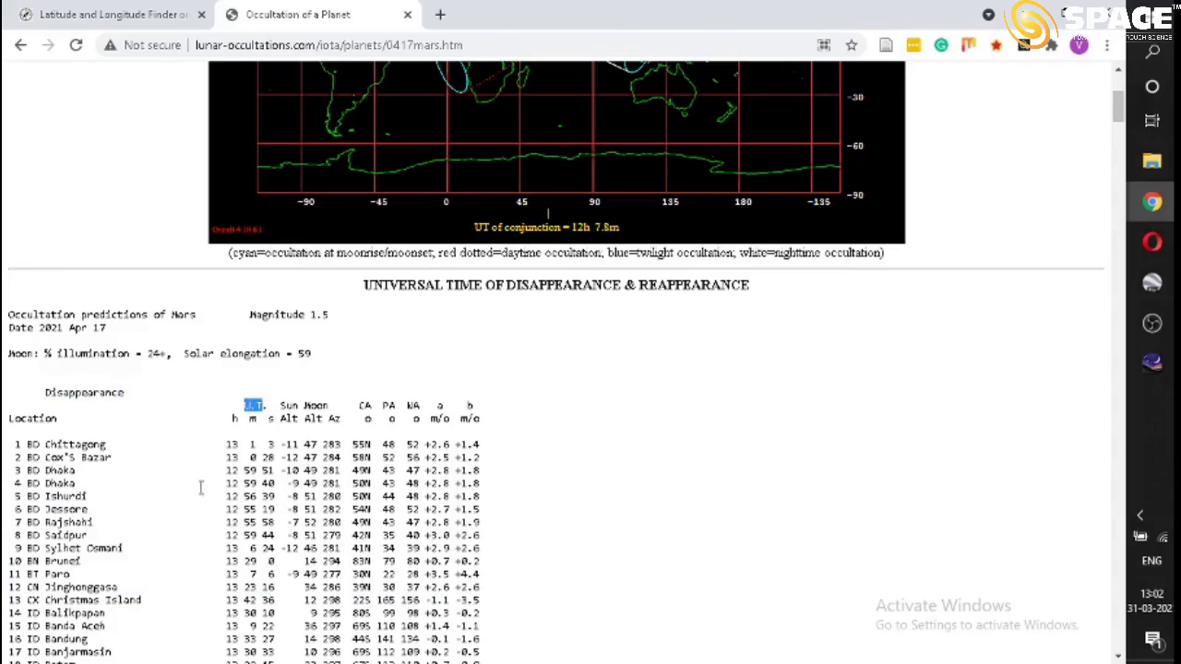
Go through the disappearance times to the end of the table and highlight the Reappearance title beneath it
scroll(203, 486, "down", 3)
scroll(204, 486, "down", 20)
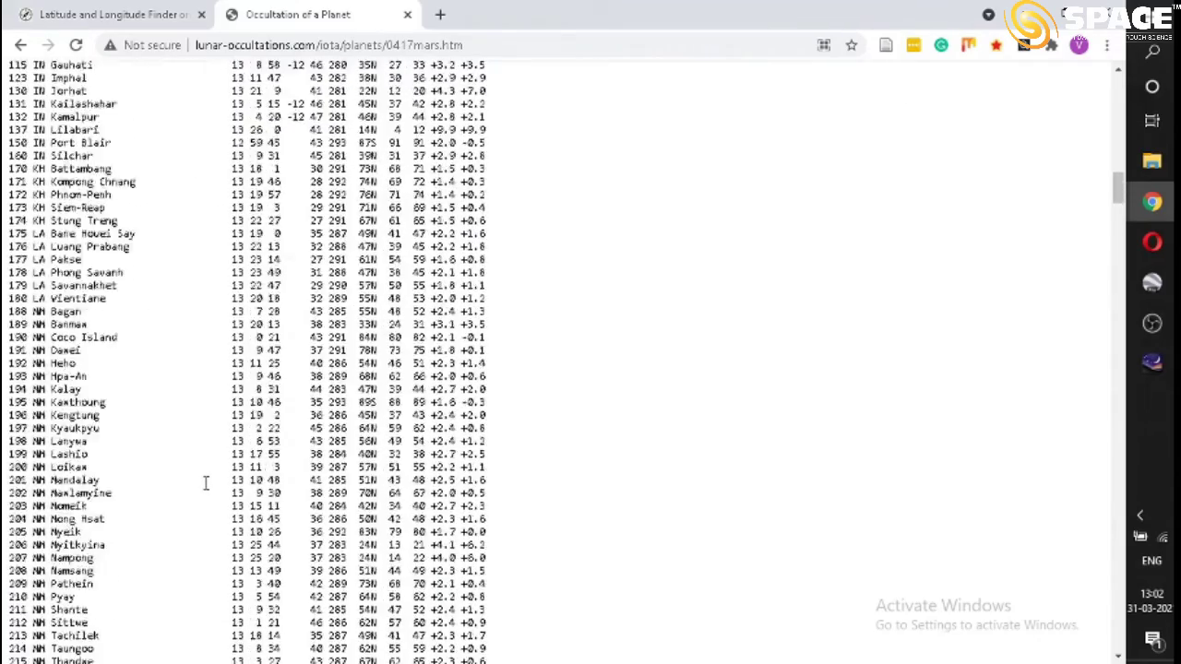
scroll(206, 482, "down", 15)
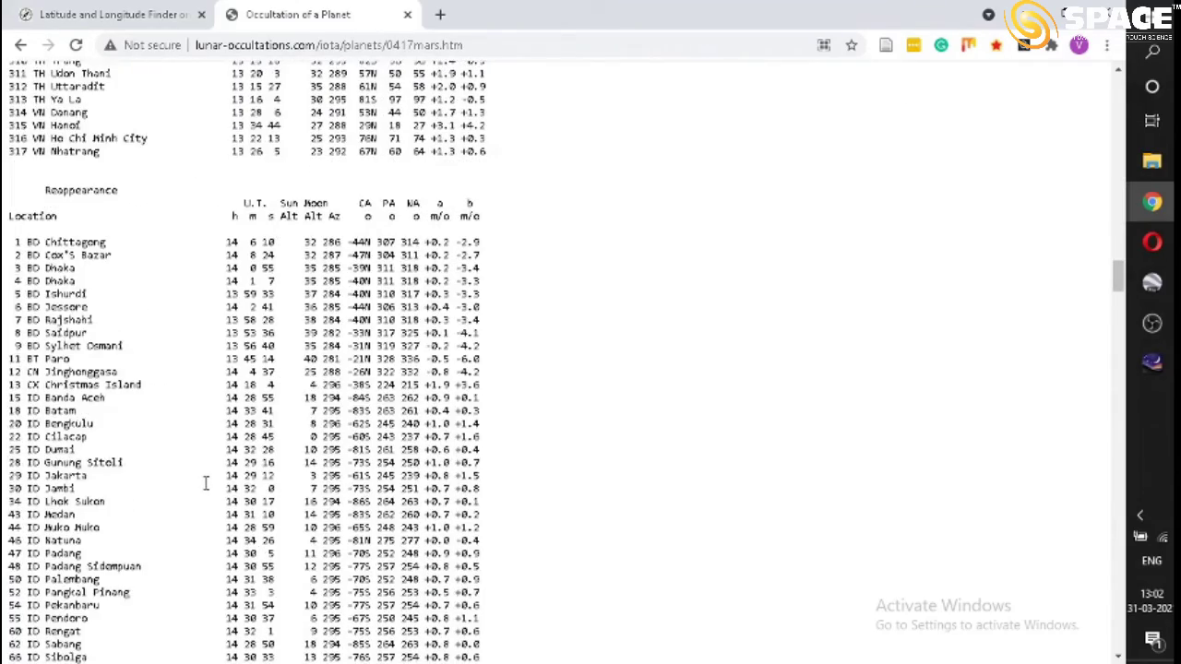
left_click_drag(12, 296, 48, 296)
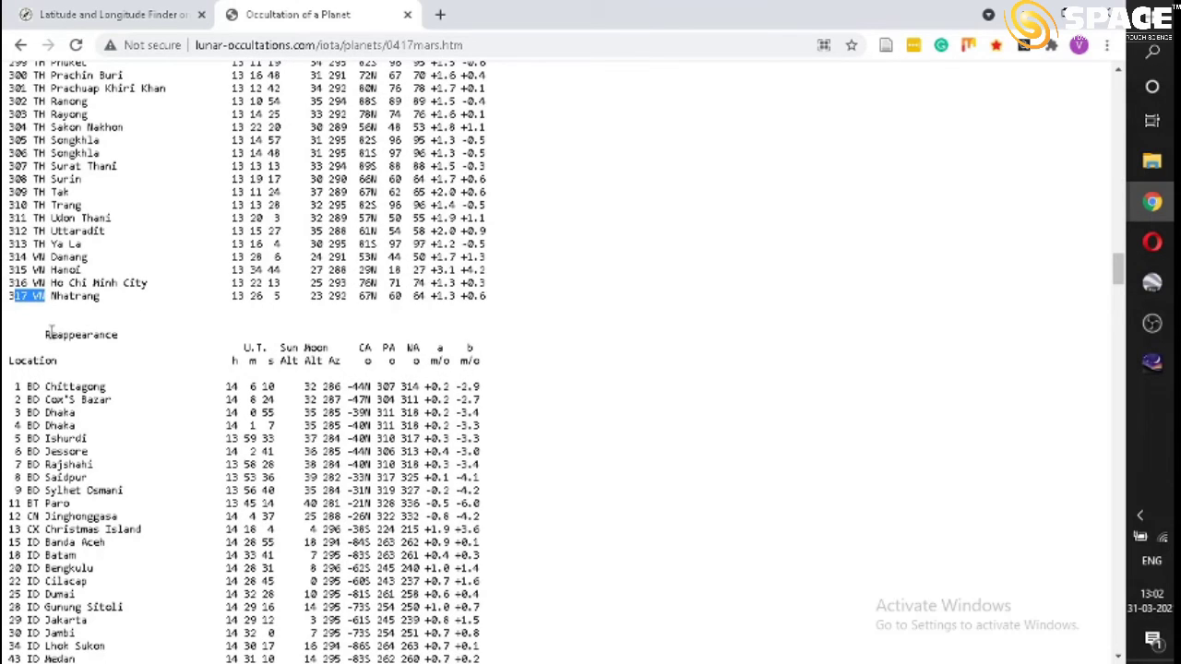
left_click_drag(46, 335, 125, 339)
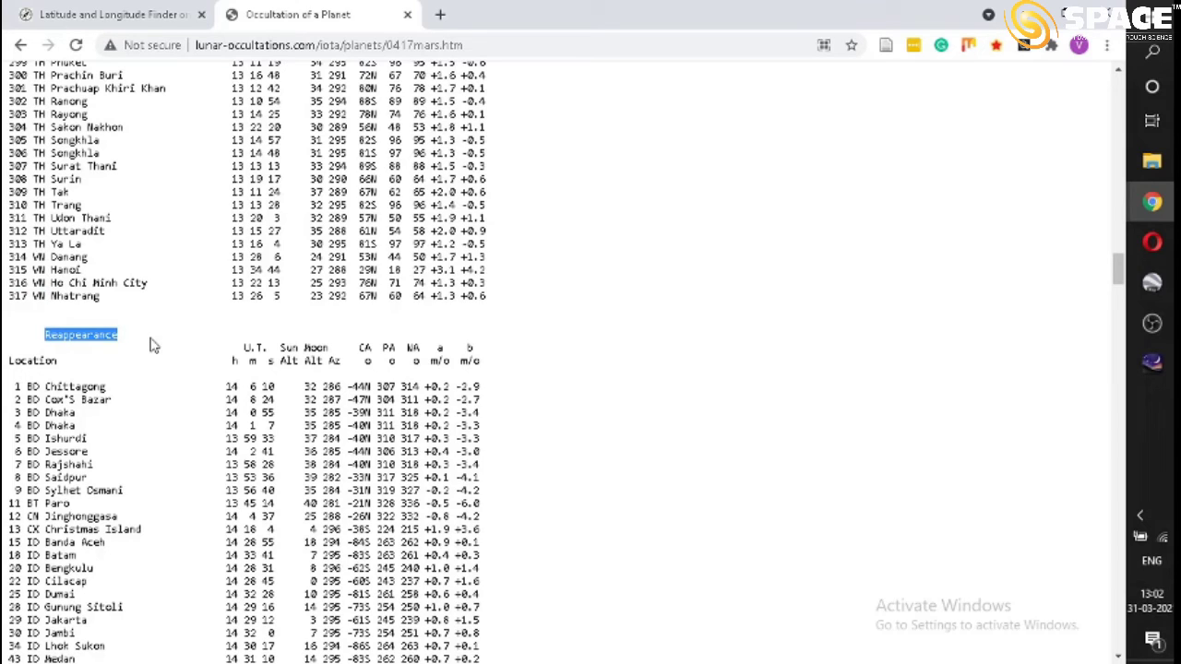
Look through the reappearance times as far as the Sites coordinates list and return to the disappearance times by city
scroll(153, 345, "down", 20)
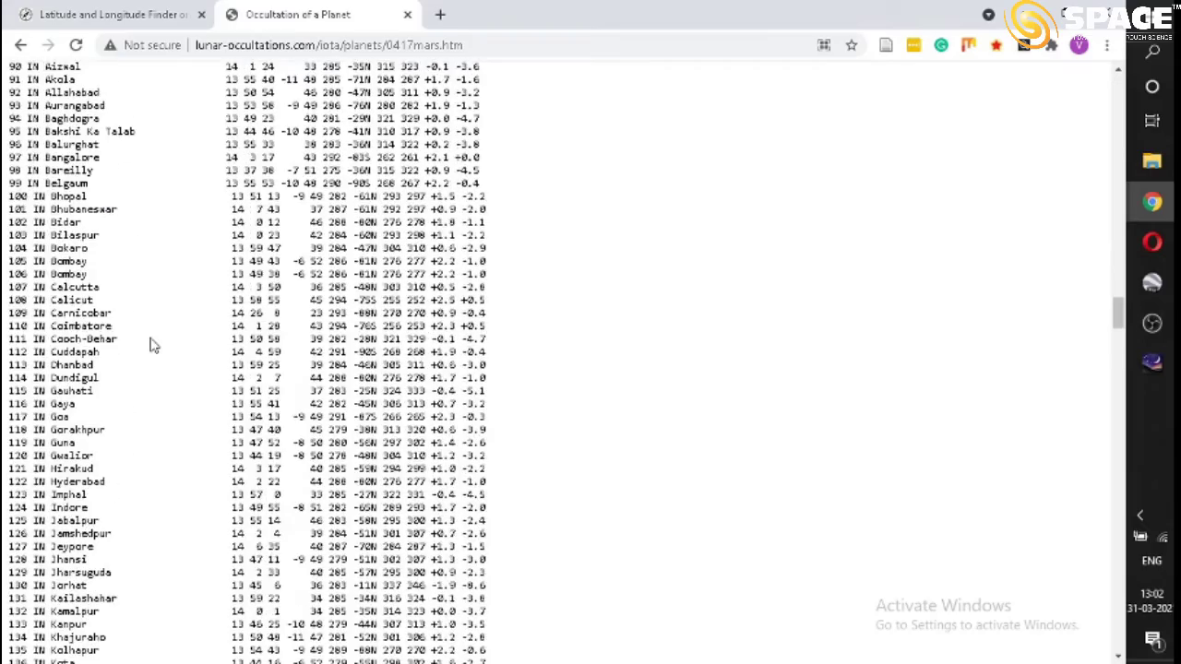
scroll(153, 345, "down", 20)
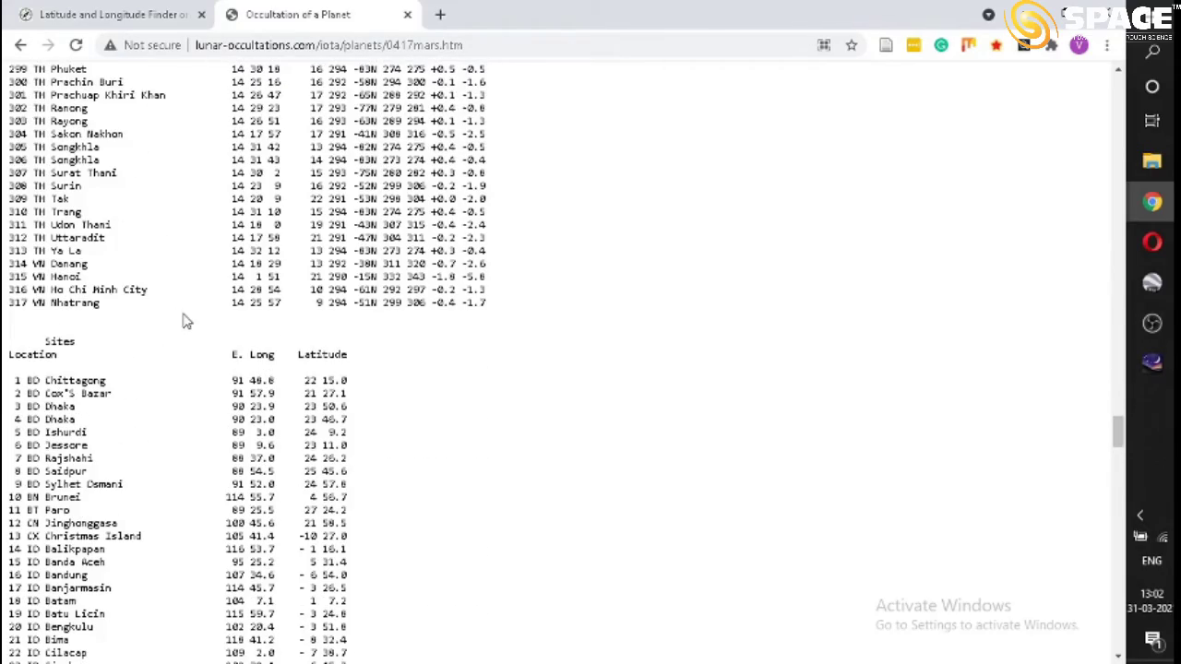
scroll(185, 322, "up", 20)
scroll(184, 321, "up", 20)
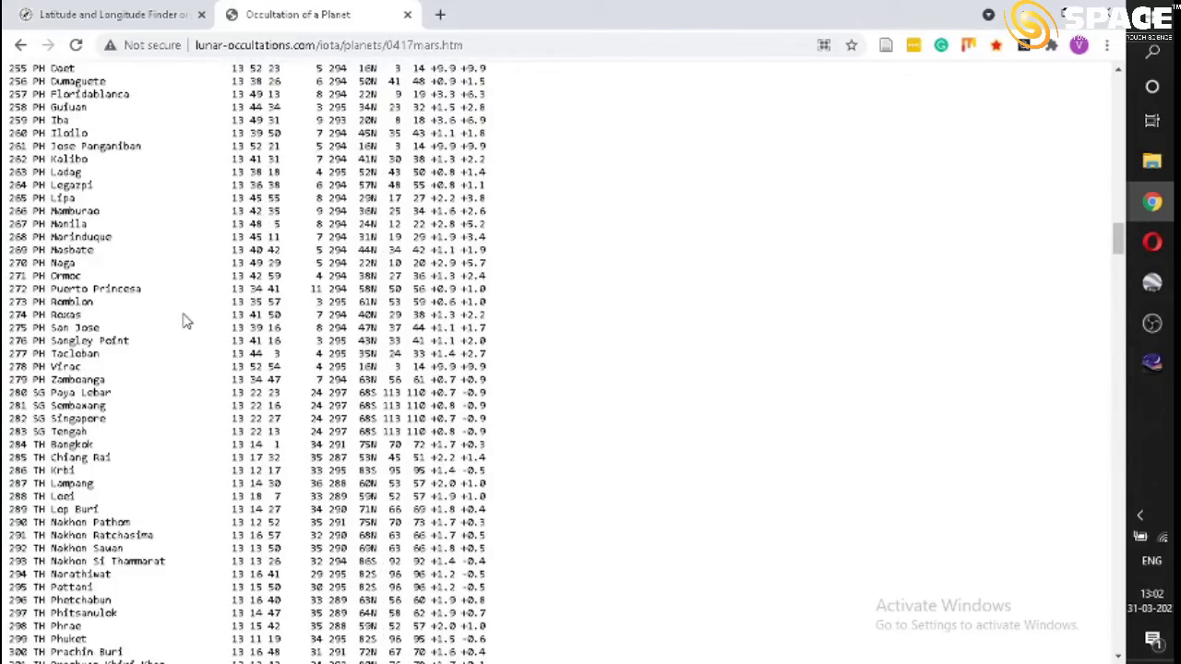
scroll(184, 322, "up", 8)
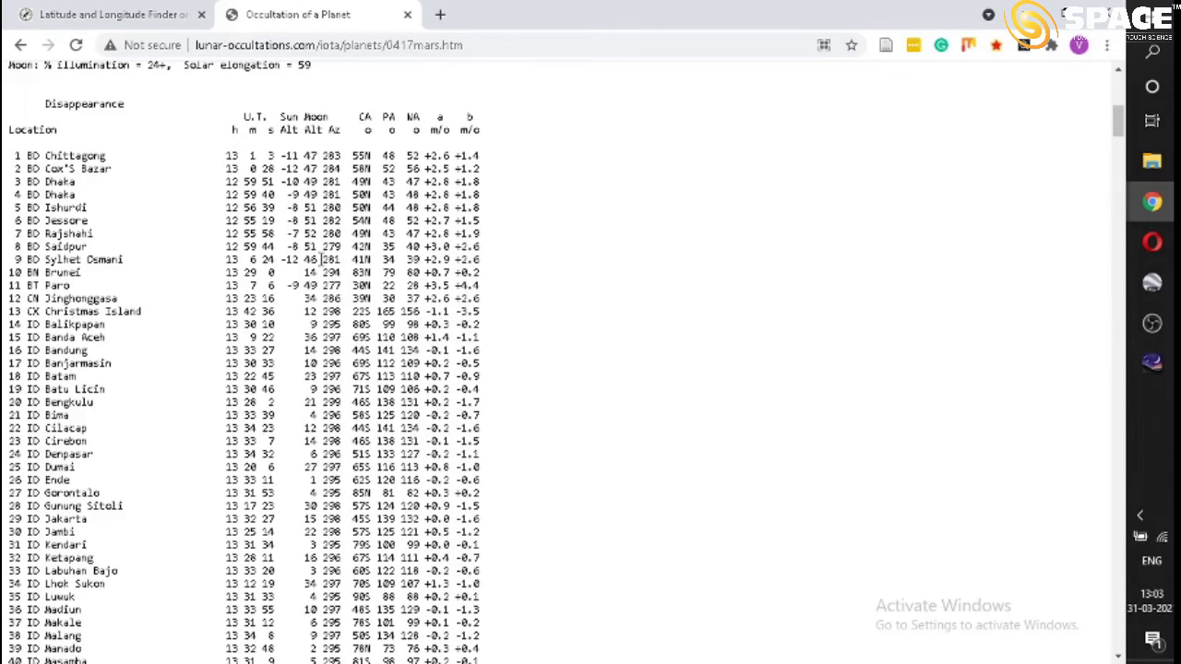
scroll(312, 395, "down", 10)
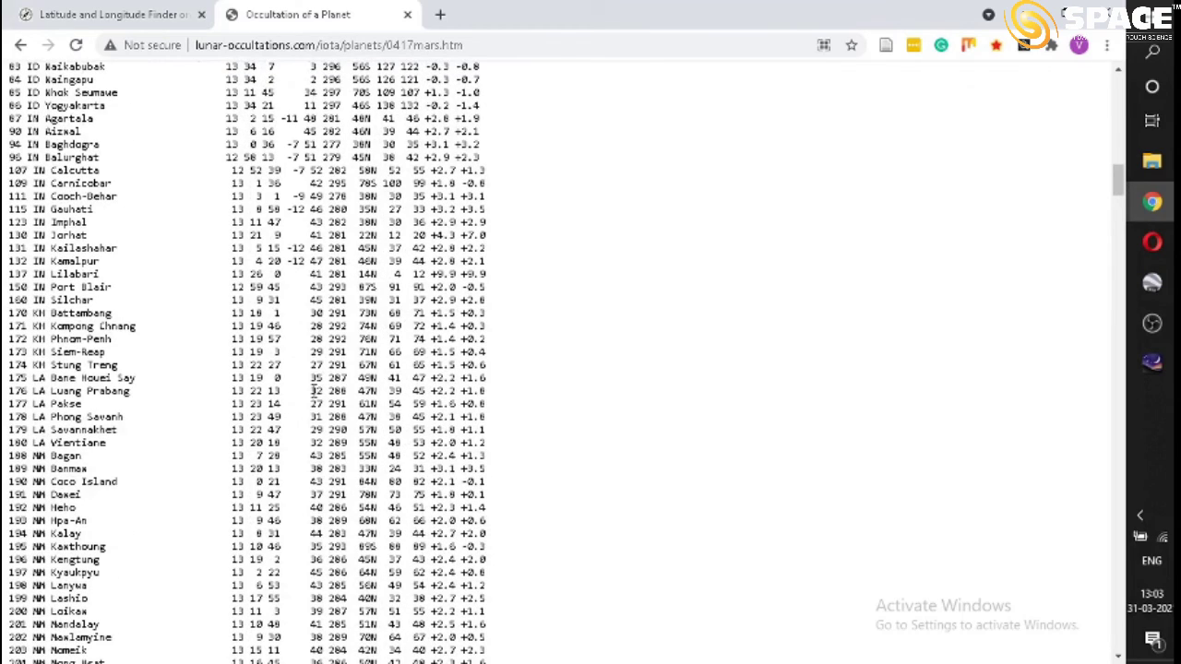
Search the page for "in" and move through the matches to the Indian cities in the Reappearance table
key("ctrl+f")
type("in")
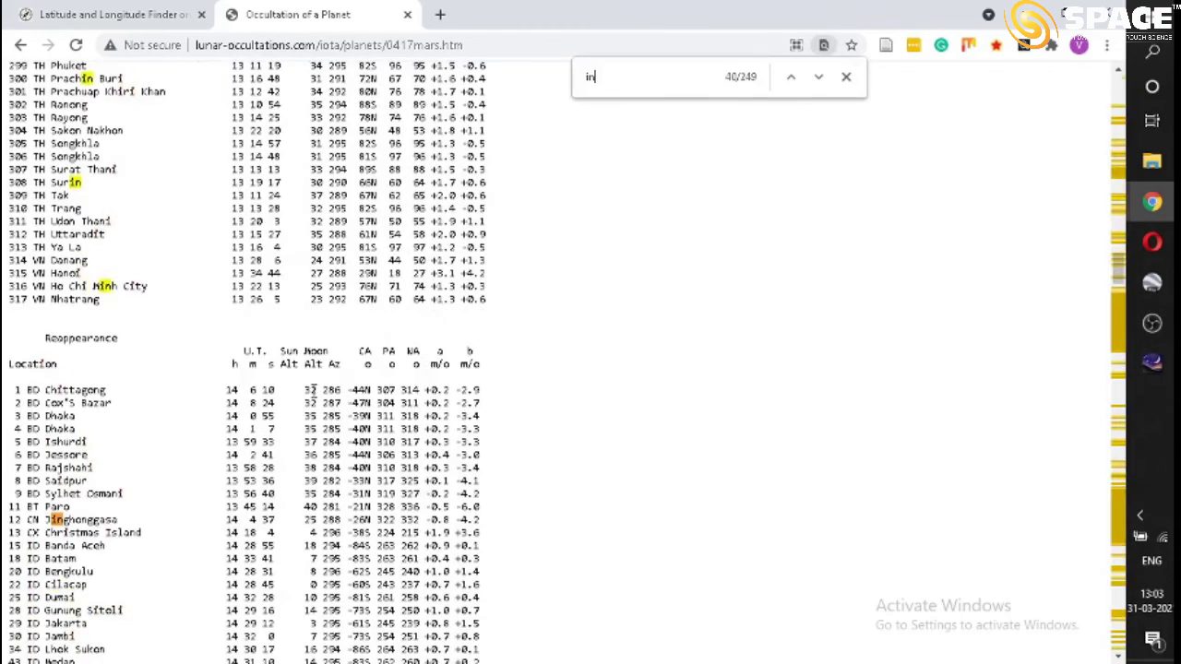
key("Return")
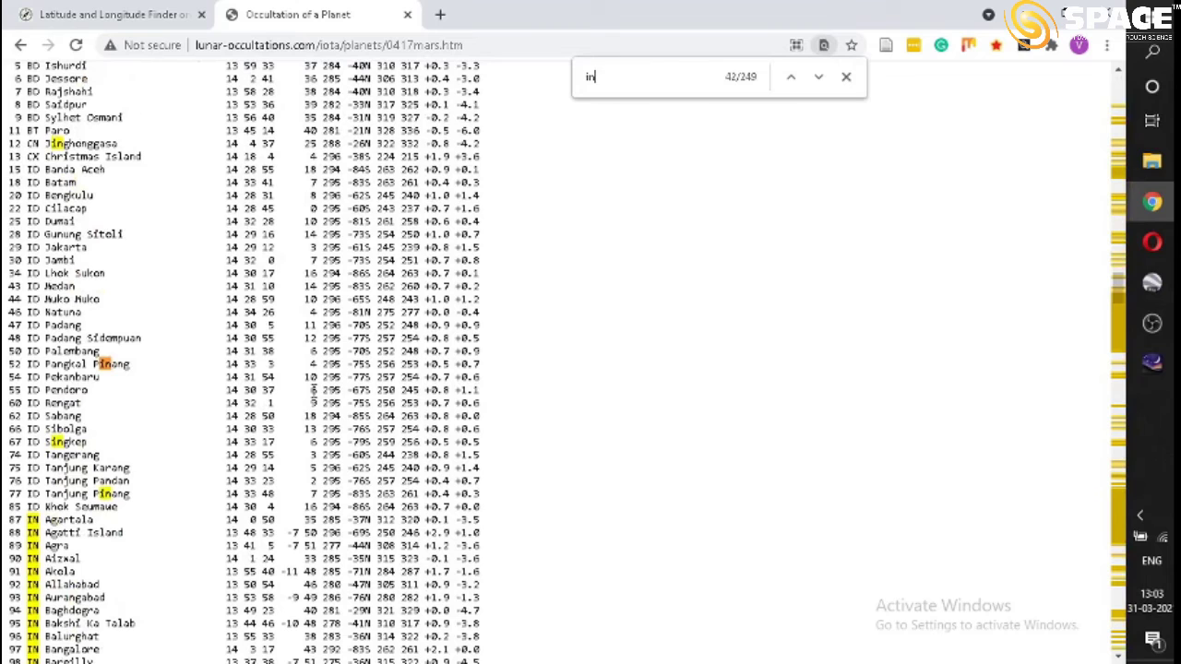
key("Return")
key("Return")
key("Return")
Compare the highlighted Indian cities in the Reappearance and Disappearance tables, ending at the start of the disappearance predictions
scroll(232, 490, "down", 5)
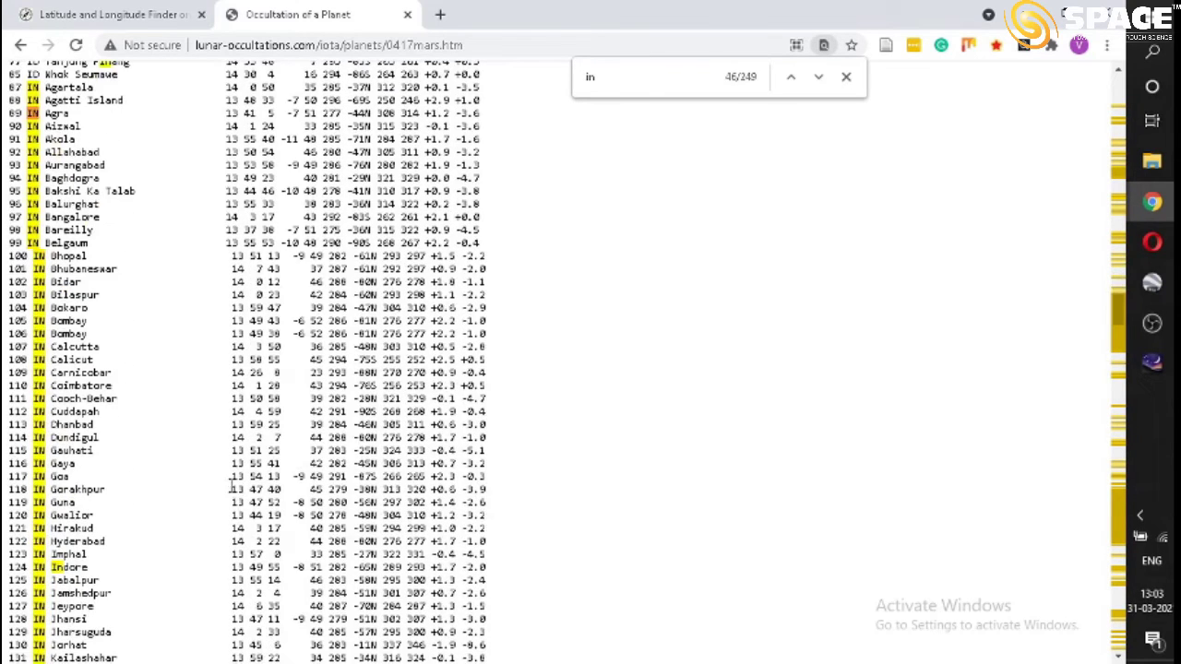
scroll(231, 486, "up", 7)
scroll(223, 474, "down", 15)
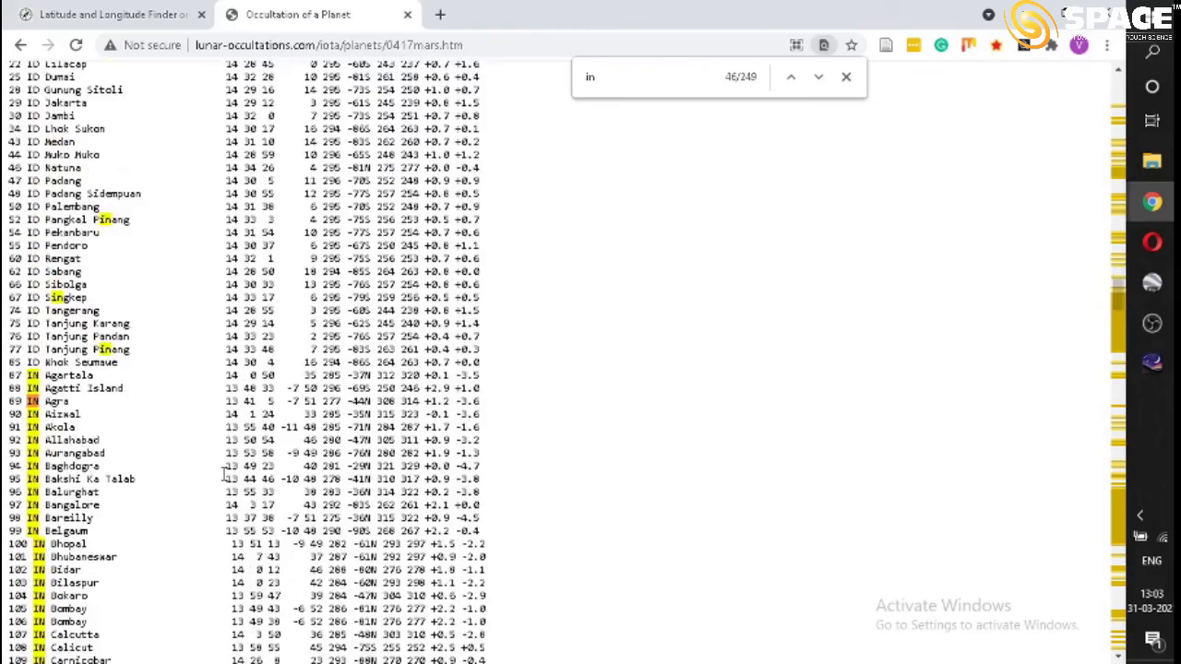
scroll(223, 474, "up", 20)
scroll(223, 474, "down", 2)
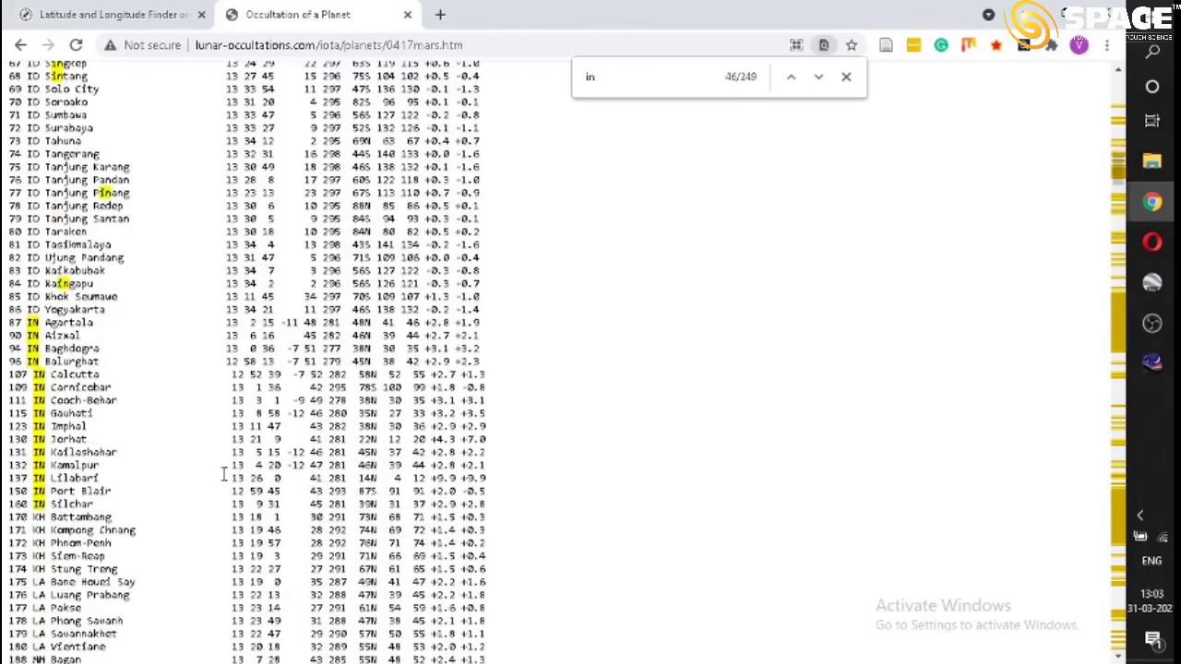
scroll(175, 416, "up", 13)
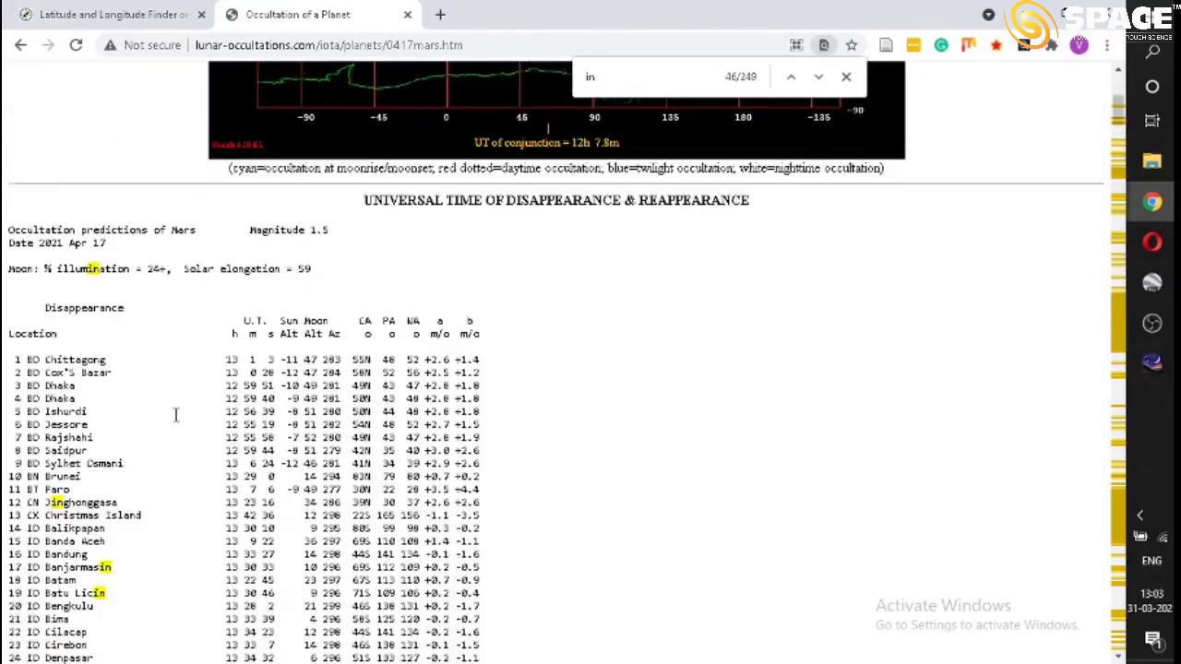
Find Calcutta among the Indian cities in the Disappearance table and highlight its universal time and its Sun and Moon values
scroll(175, 415, "down", 4)
scroll(175, 415, "up", 4)
scroll(272, 341, "down", 12)
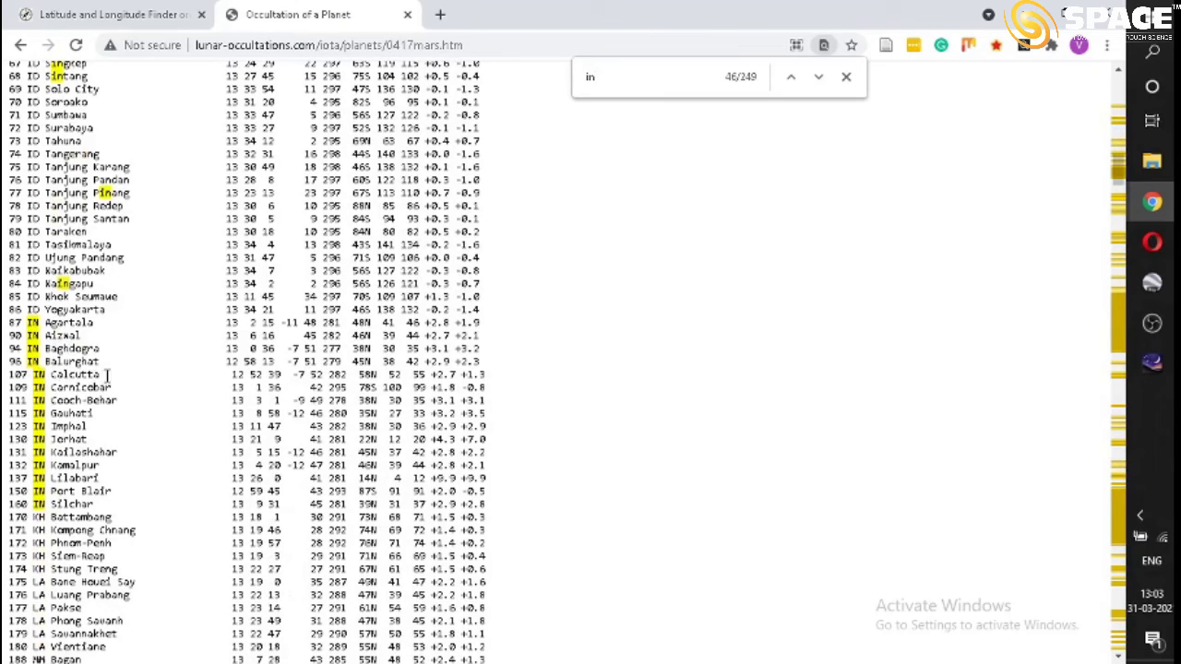
left_click_drag(105, 374, 52, 362)
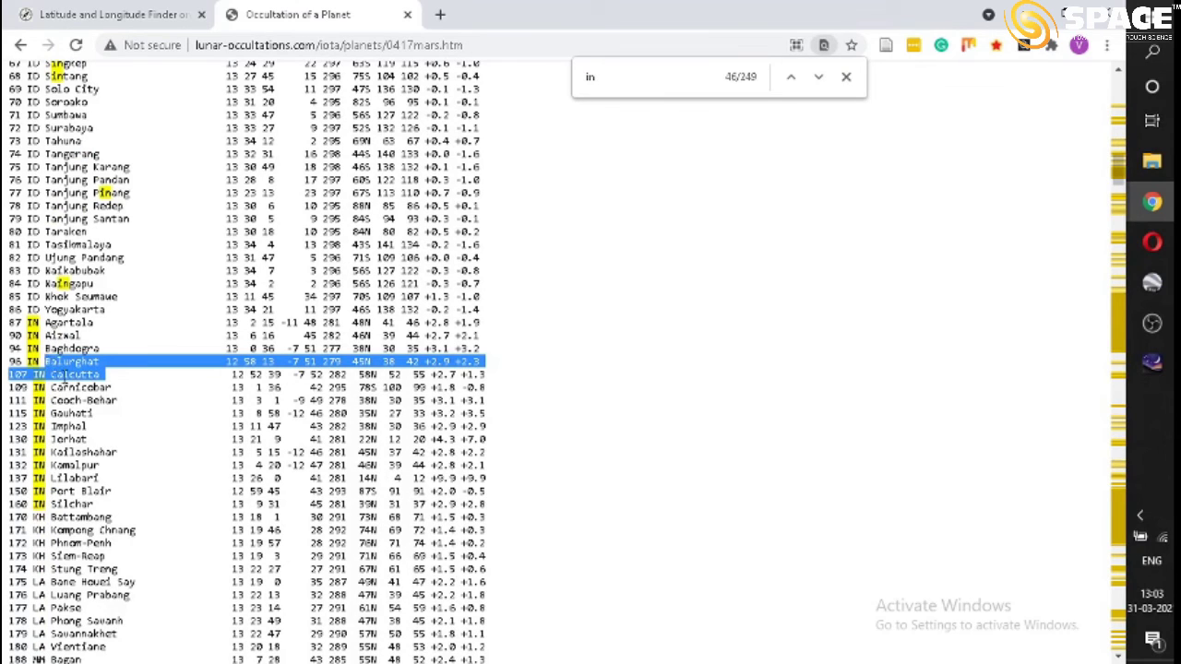
left_click(101, 382)
left_click_drag(232, 372, 245, 374)
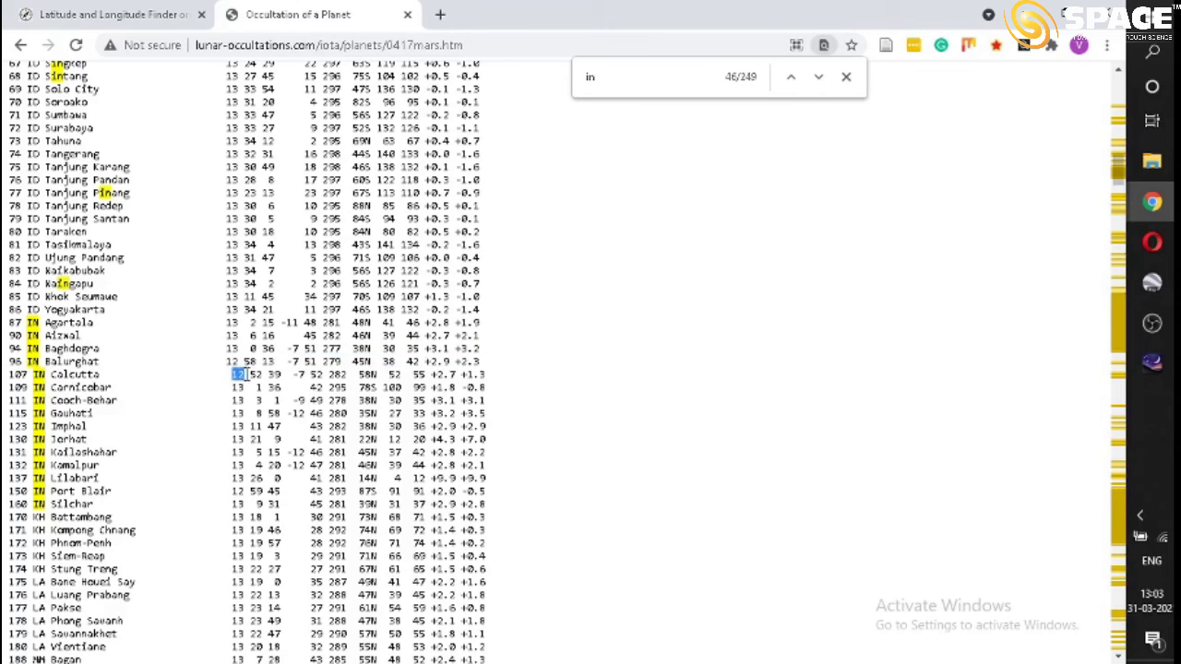
double_click(274, 373)
left_click_drag(293, 374, 344, 375)
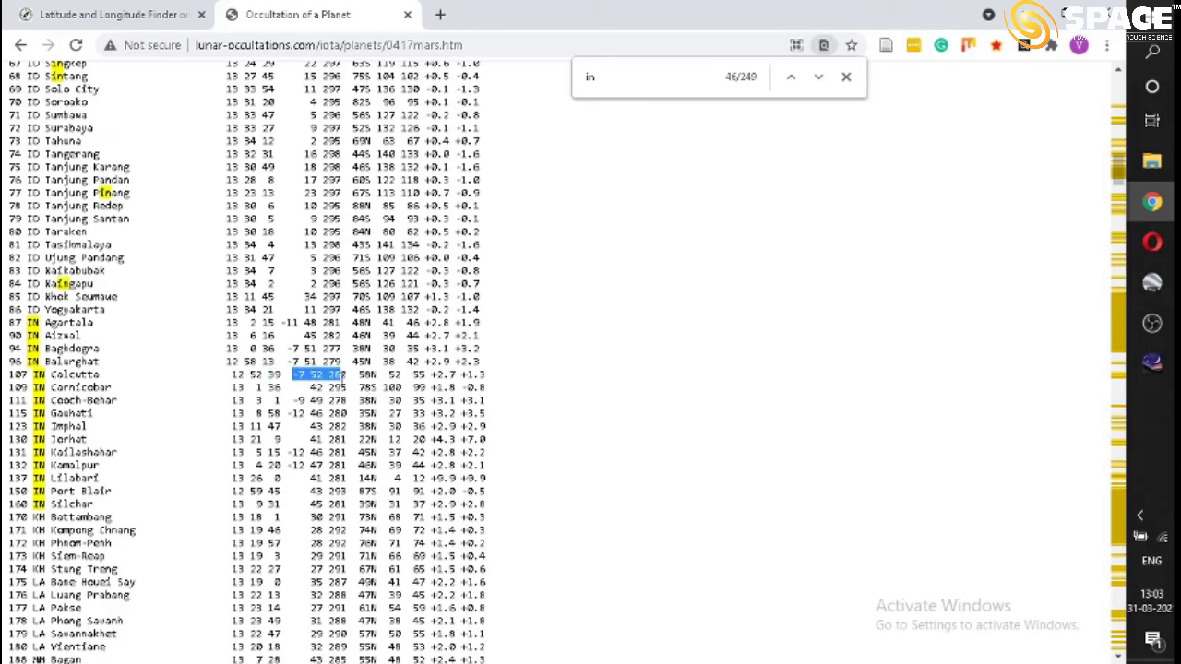
Check the Disappearance column headings and highlight Calcutta's Sun altitude, Moon altitude and Moon azimuth one after another
scroll(344, 375, "up", 11)
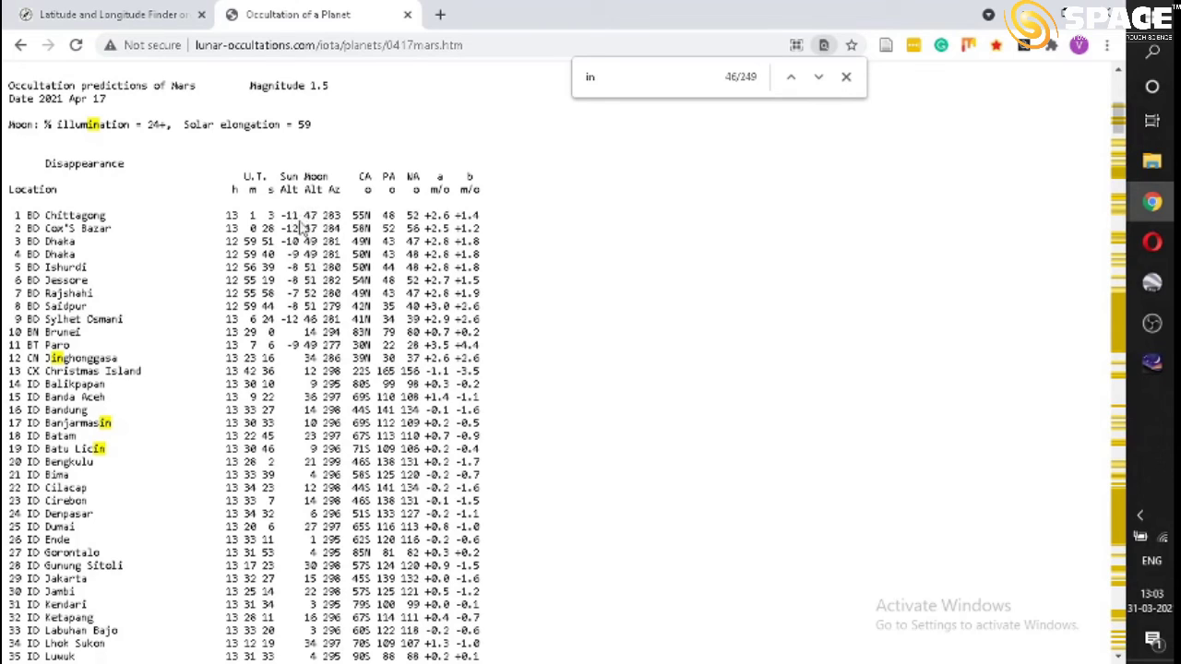
scroll(295, 280, "down", 10)
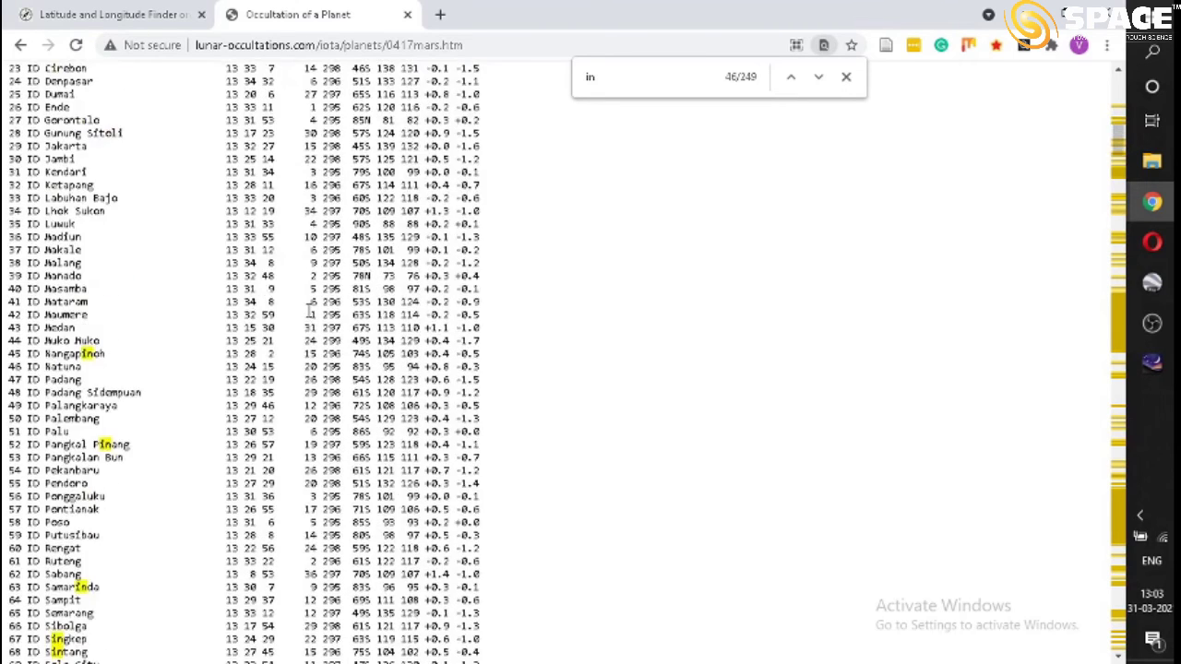
left_click(299, 374)
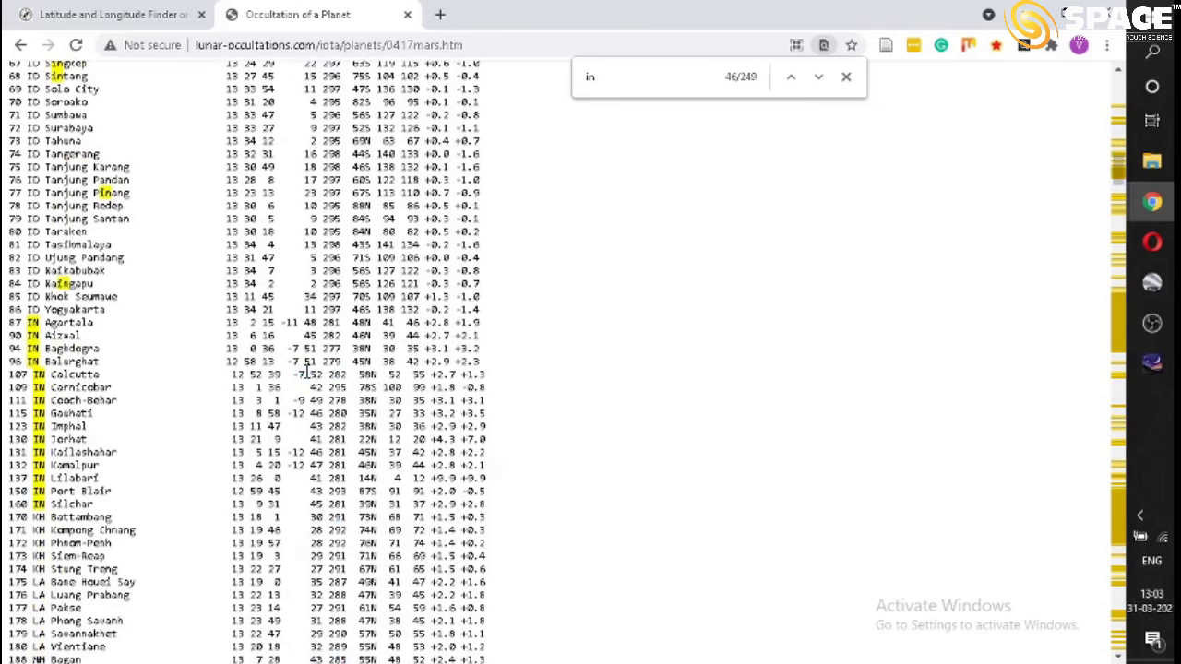
left_click_drag(293, 374, 304, 374)
left_click_drag(310, 375, 325, 375)
left_click_drag(328, 375, 353, 374)
Go to the Indian cities in the Reappearance table and highlight Calcutta's reappearance hour, minutes and seconds
scroll(339, 374, "up", 5)
scroll(339, 373, "down", 8)
scroll(339, 373, "down", 20)
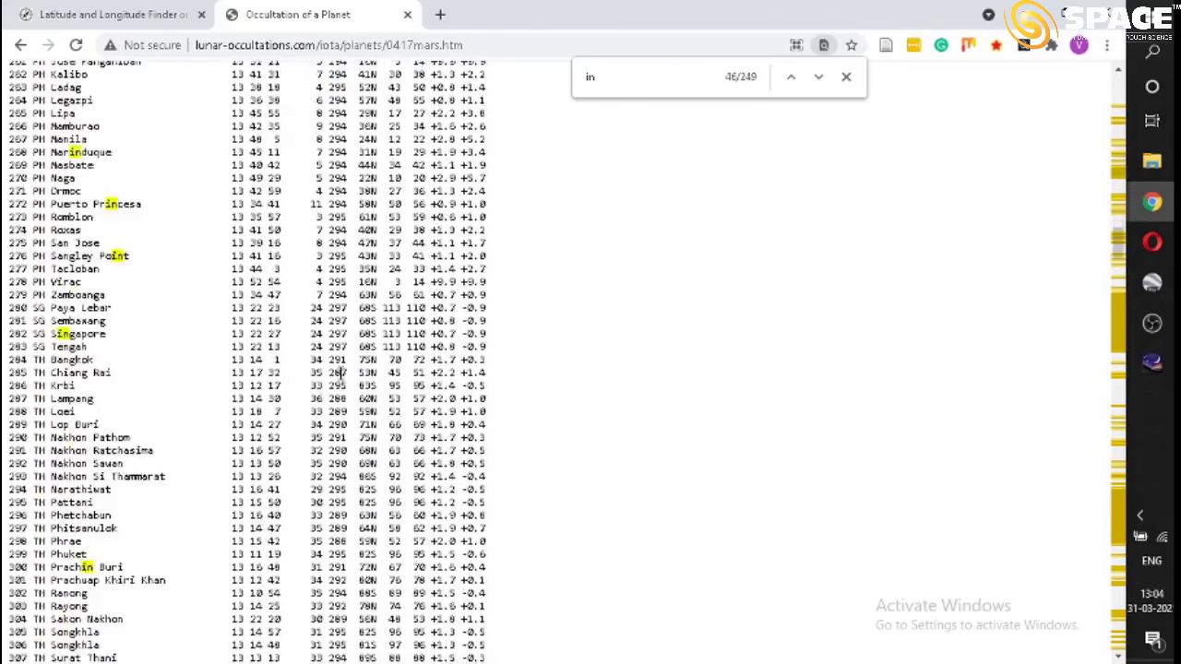
scroll(340, 374, "down", 3)
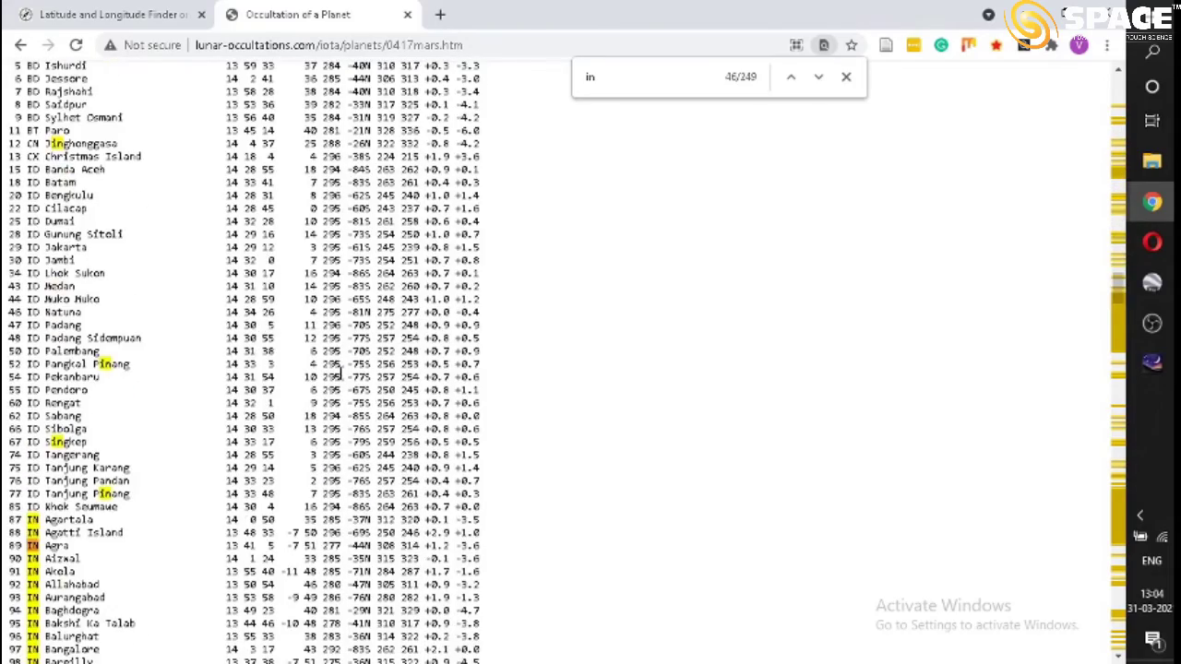
scroll(339, 374, "down", 2)
scroll(142, 426, "down", 2)
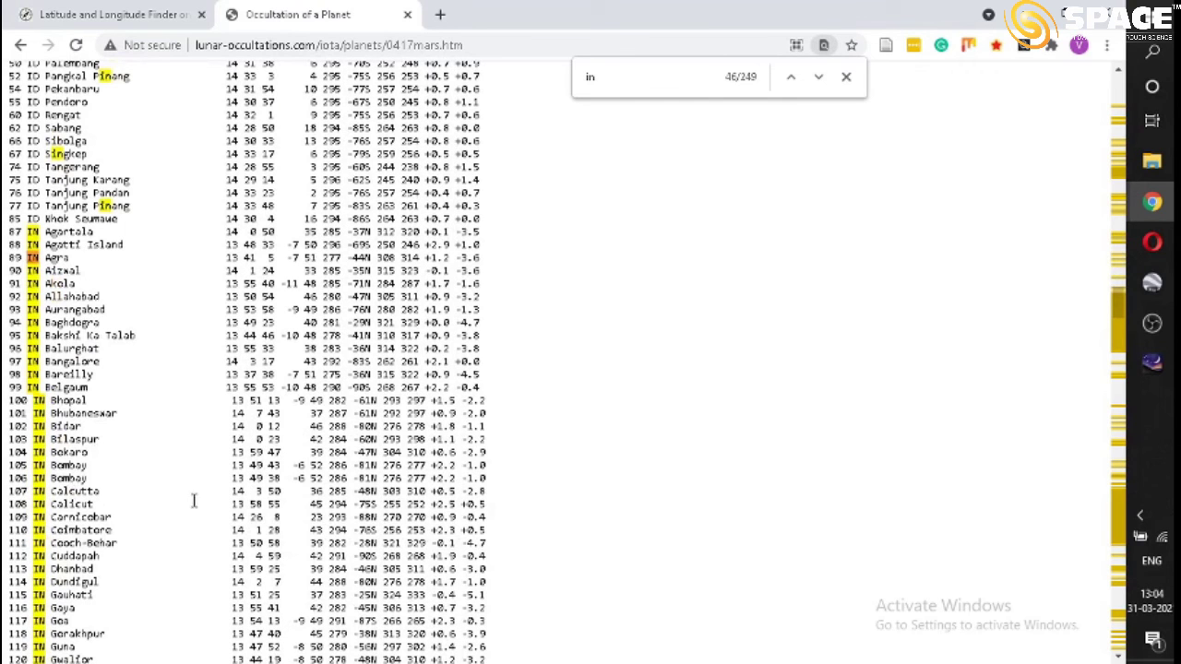
left_click_drag(232, 492, 274, 493)
double_click(261, 492)
double_click(272, 492)
Highlight Calcutta's Moon altitude and azimuth at reappearance, point out the Sun altitude column, and return to the Disappearance table
double_click(315, 492)
left_click_drag(292, 491, 300, 493)
left_click(302, 492)
left_click(301, 493)
left_click_drag(311, 496, 318, 496)
left_click_drag(328, 496, 347, 493)
scroll(611, 520, "up", 6)
scroll(607, 514, "up", 20)
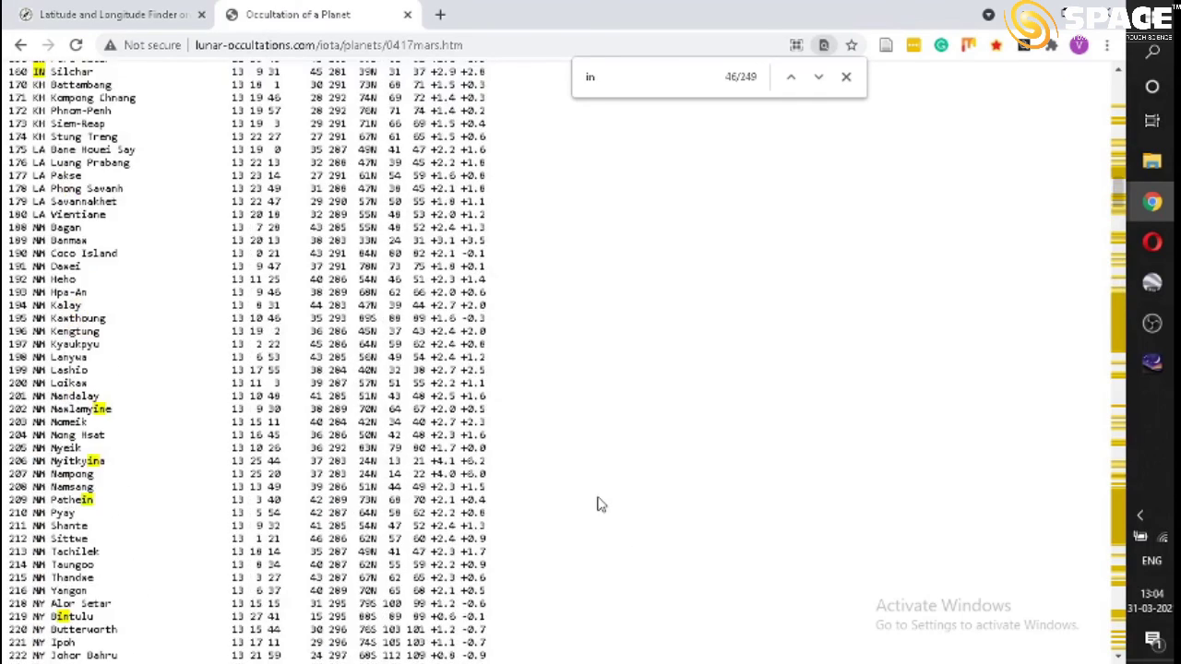
Switch to the slideshow presentation and advance past the Mars occultation map slide
key("alt+Tab")
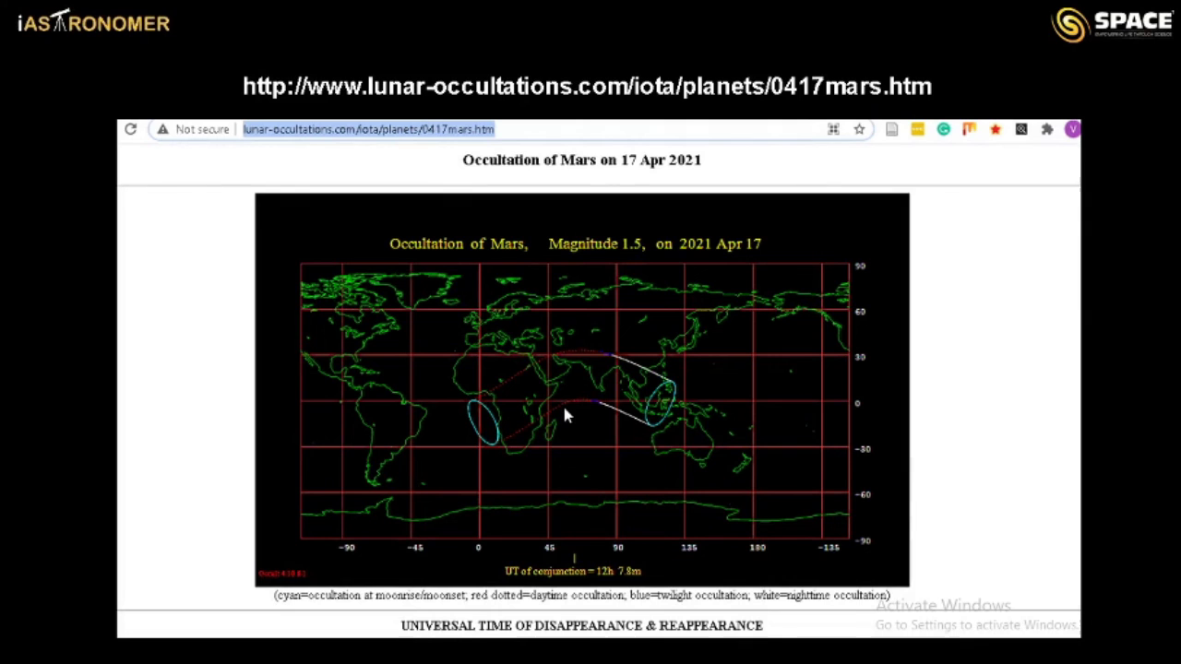
key("Right")
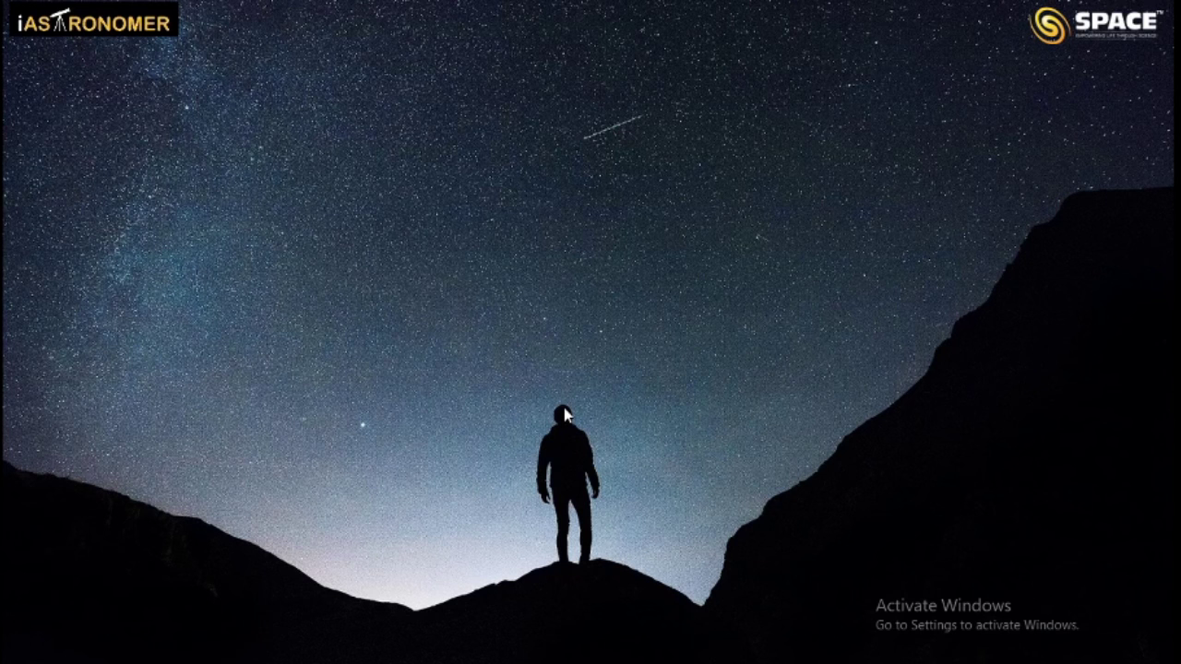